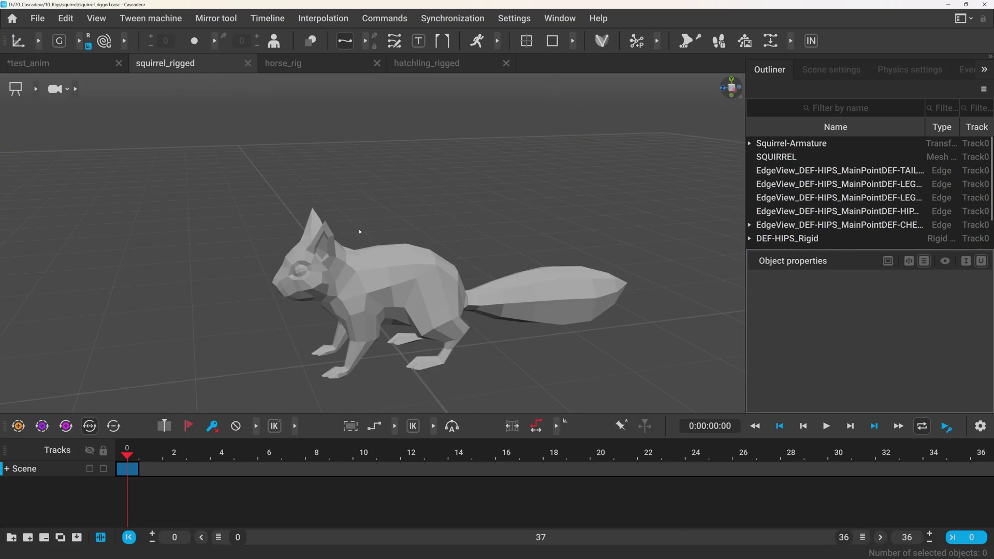
- Display the horse rig's rigid bodies, set one back spine body's mass to 120, and select spine.003
key("q")
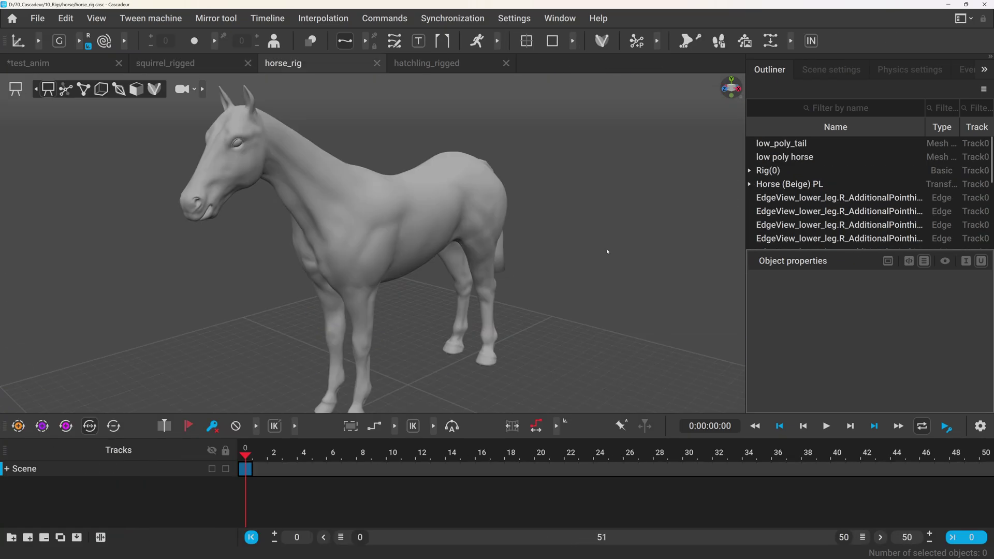
key("q")
key("q")
key("q")
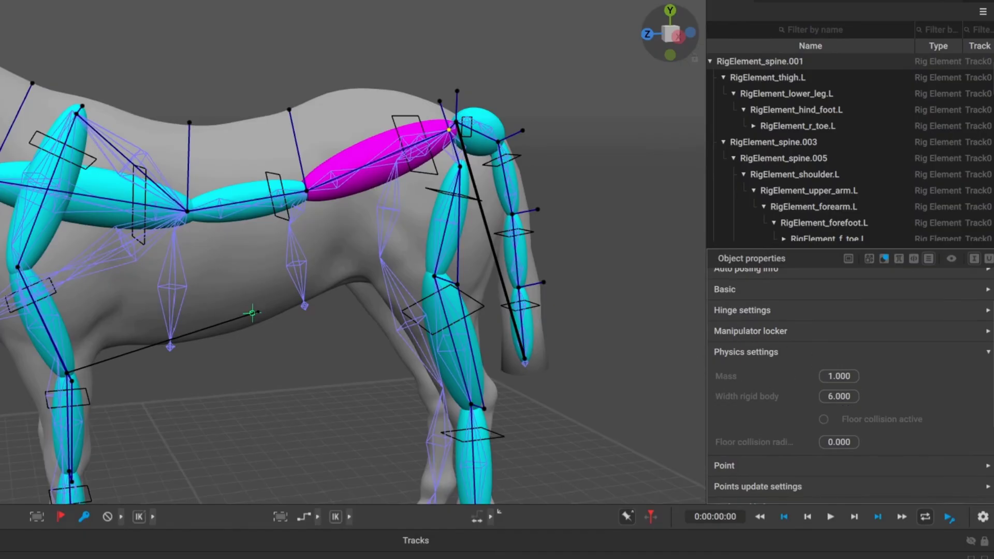
left_click(839, 376)
type("120")
key("Return")
left_click(839, 438)
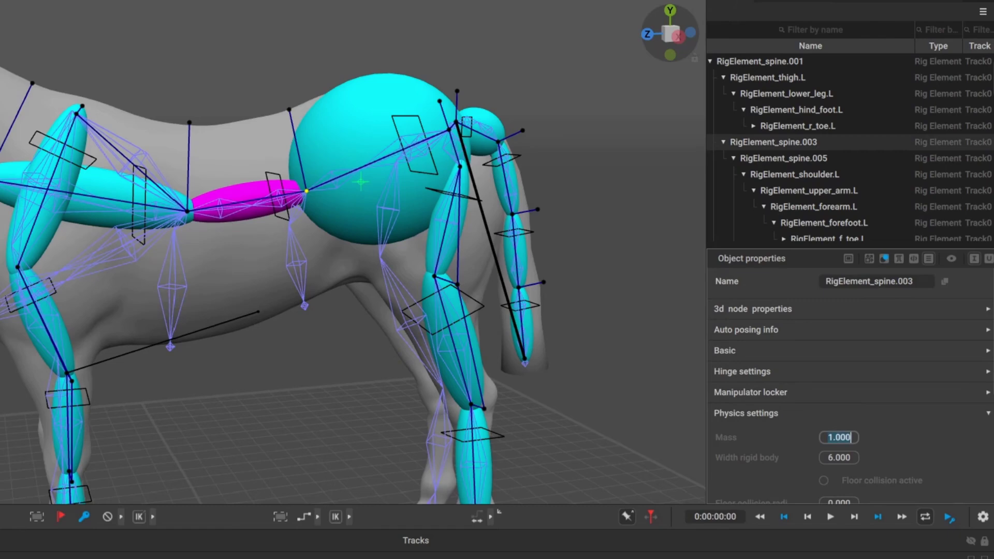
- Give spine.003 a mass of 80, then search Google for a squirrel front leg's weight
type("80")
key("Return")
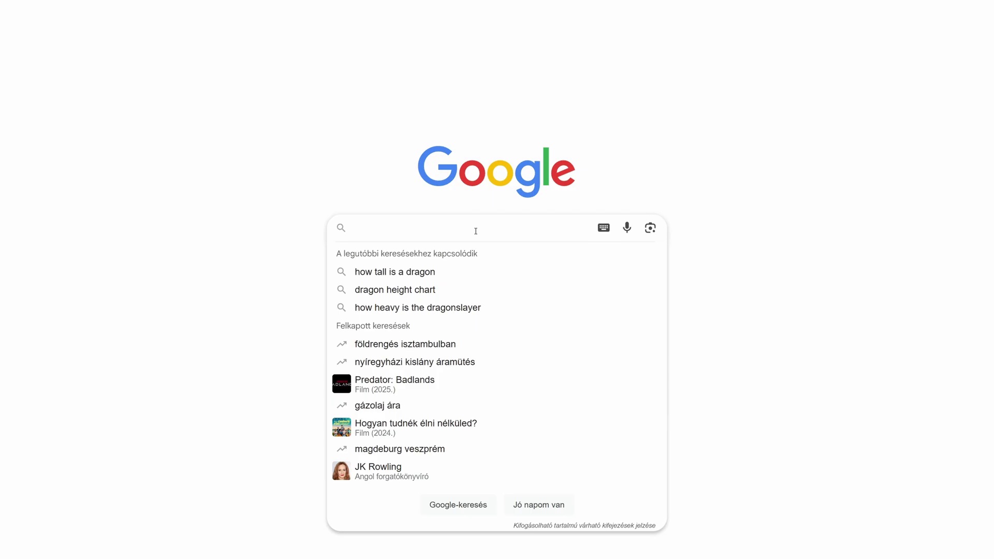
type("How h")
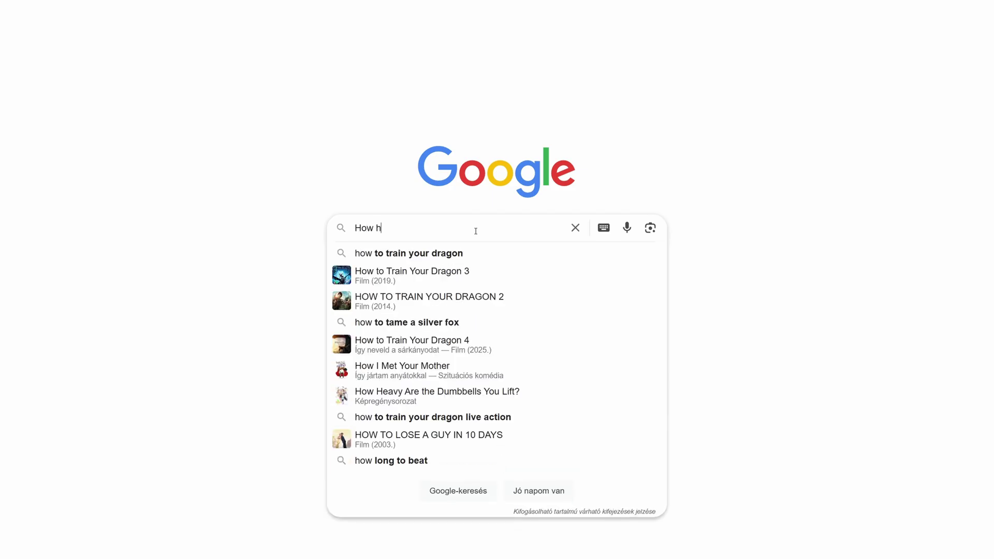
type("eavy is the front le")
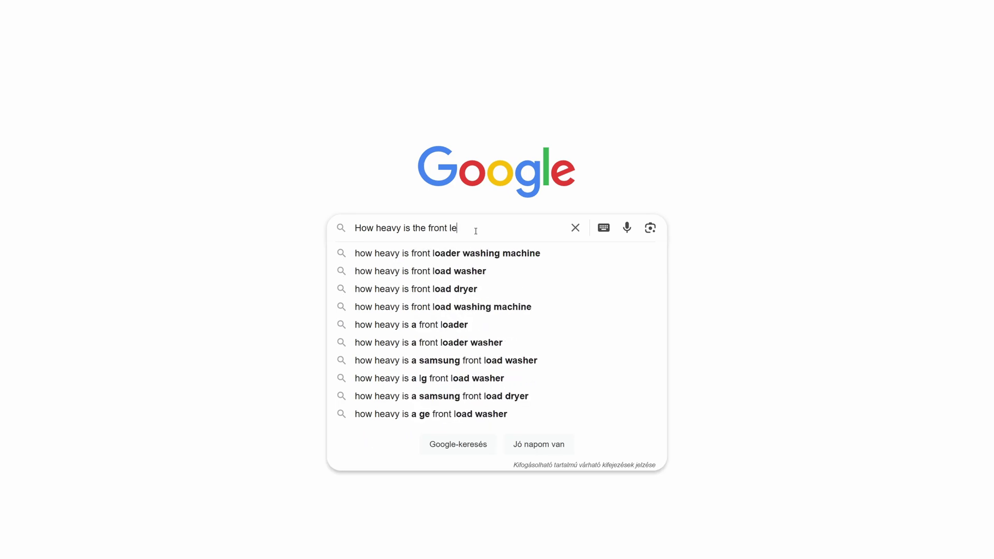
type("g of a squirrel")
key("Return")
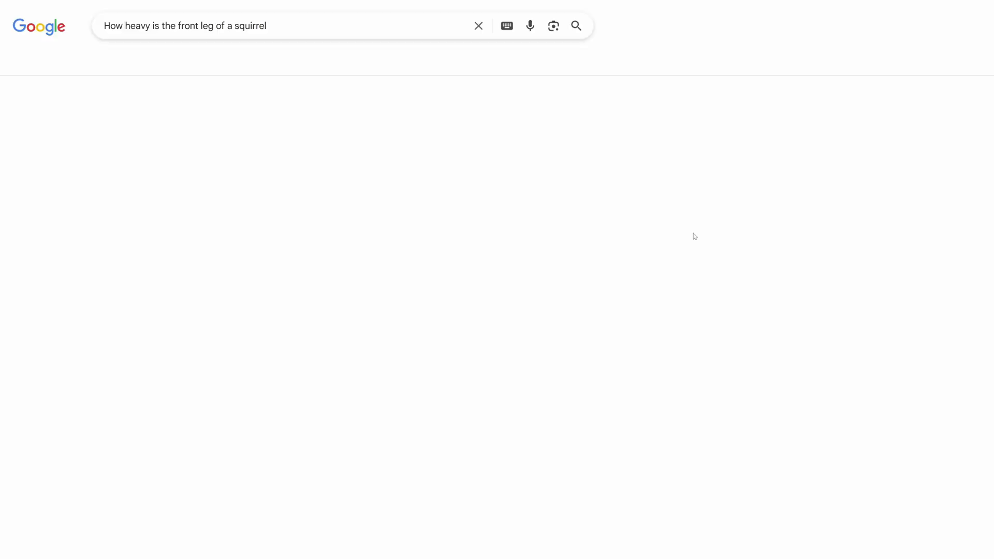
- Search how heavy a dog is, and expand the horse and dragon weight answers
left_click(479, 25)
type("How heavy is a dog")
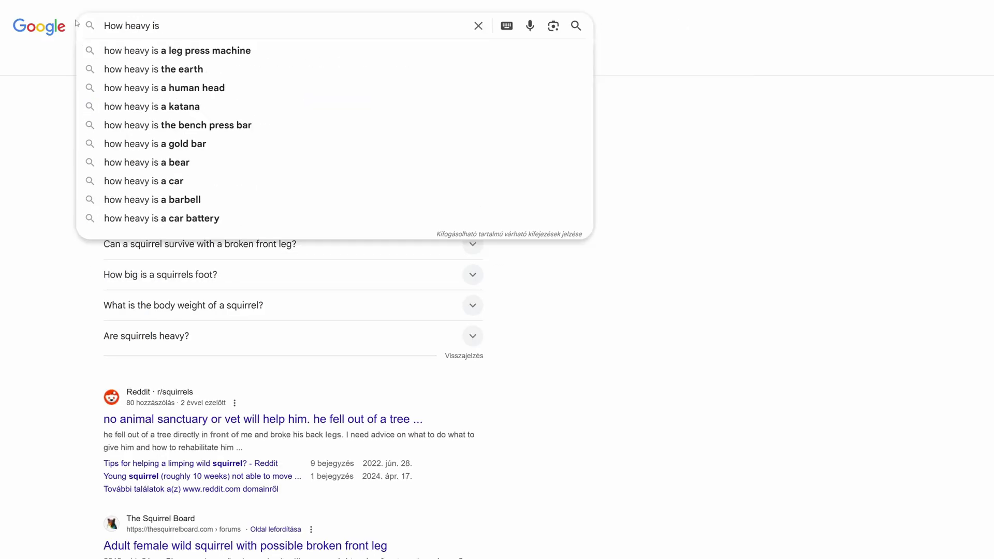
key("Return")
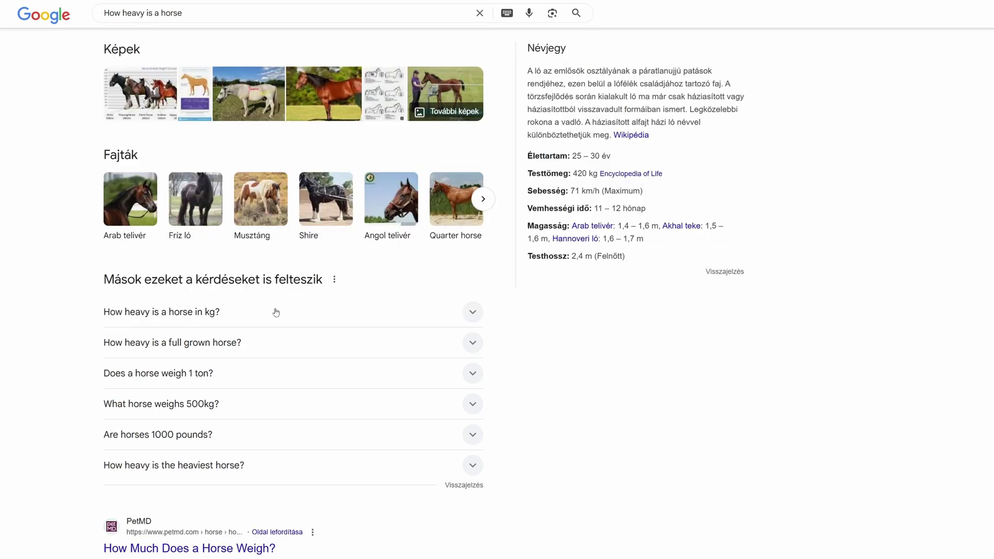
left_click(280, 321)
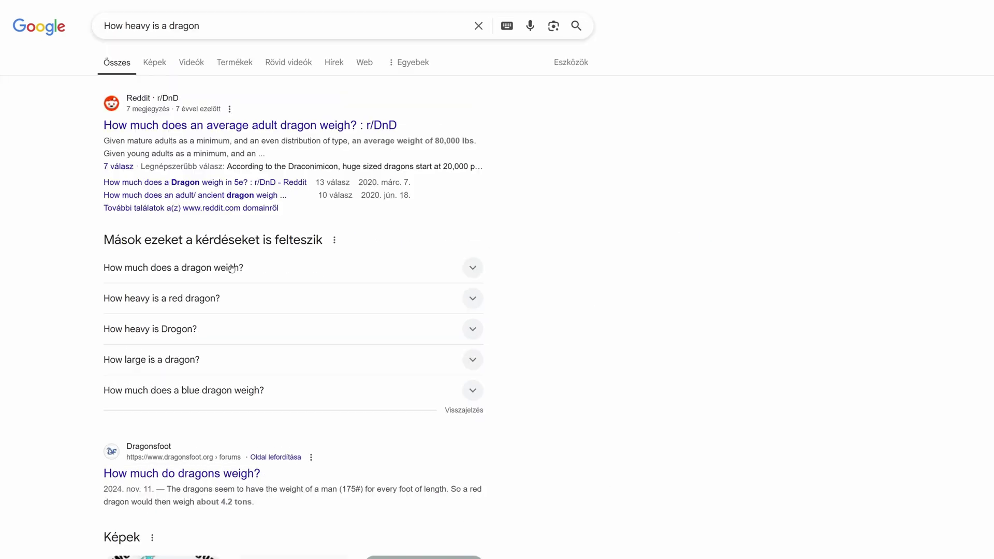
left_click(233, 268)
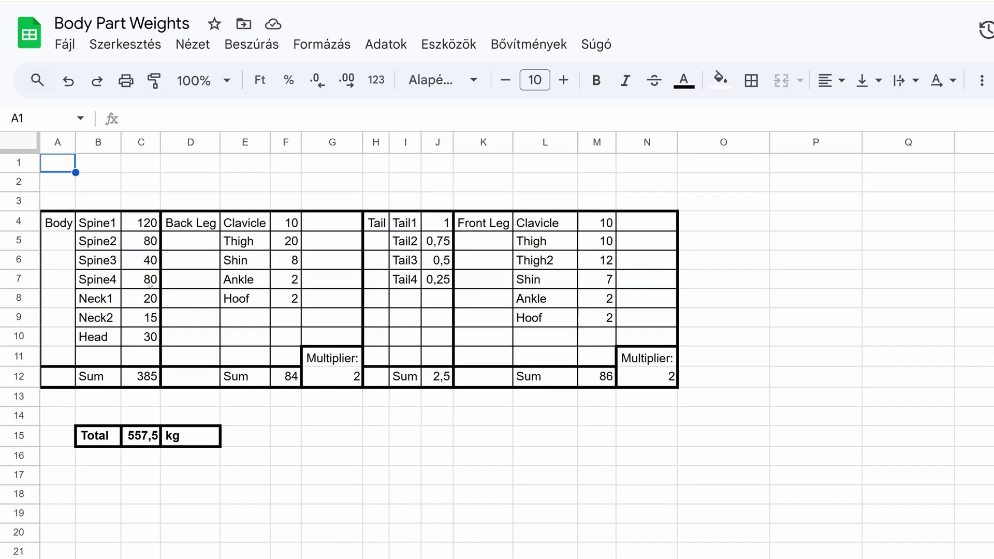
left_click(150, 282)
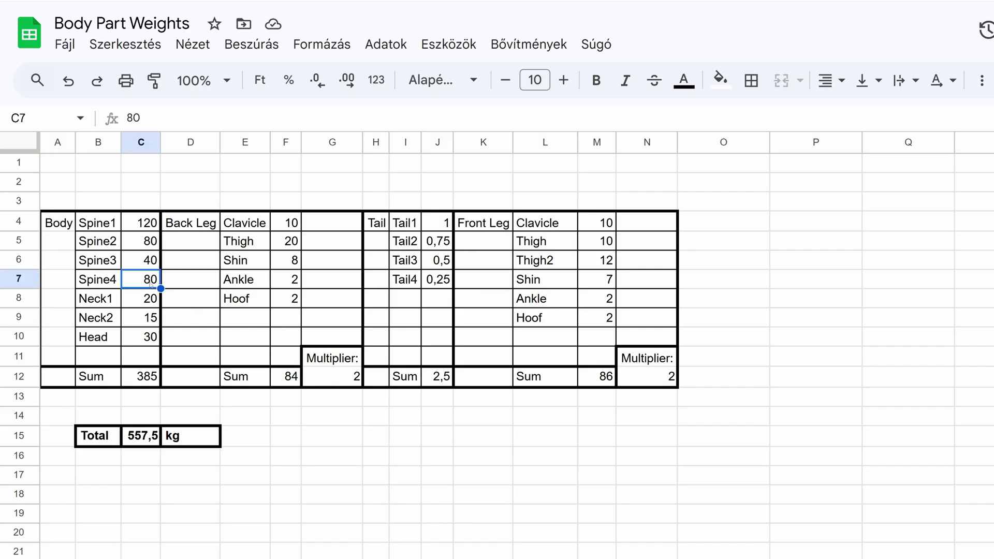
- Change Spine4's weight in C7 to 60 and check the Total formula in C15
type("60")
key("Return")
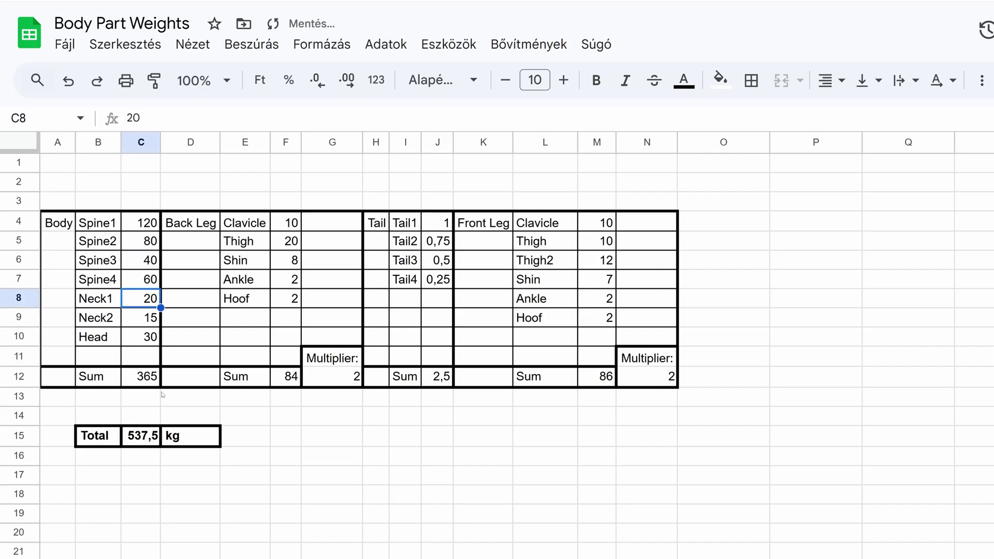
left_click(151, 435)
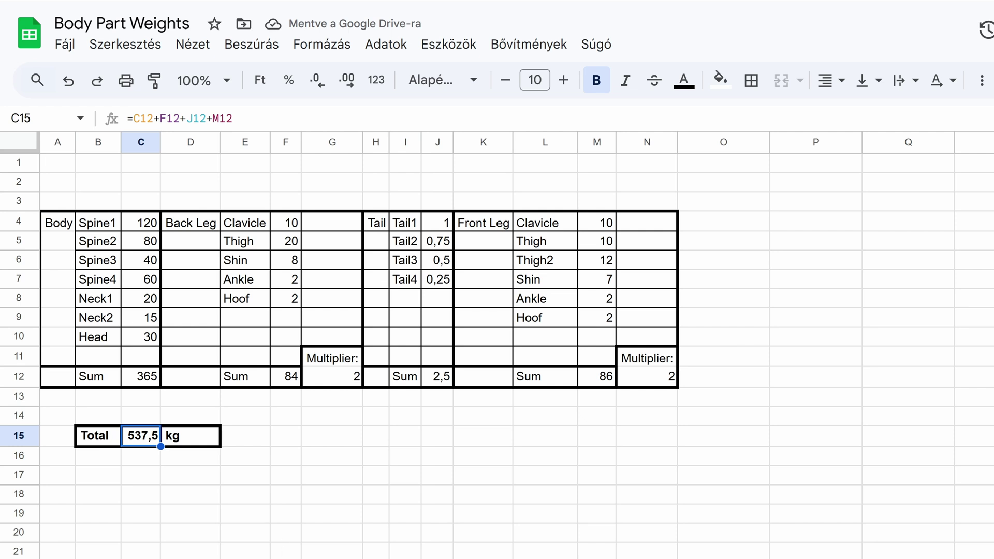
left_click(596, 513)
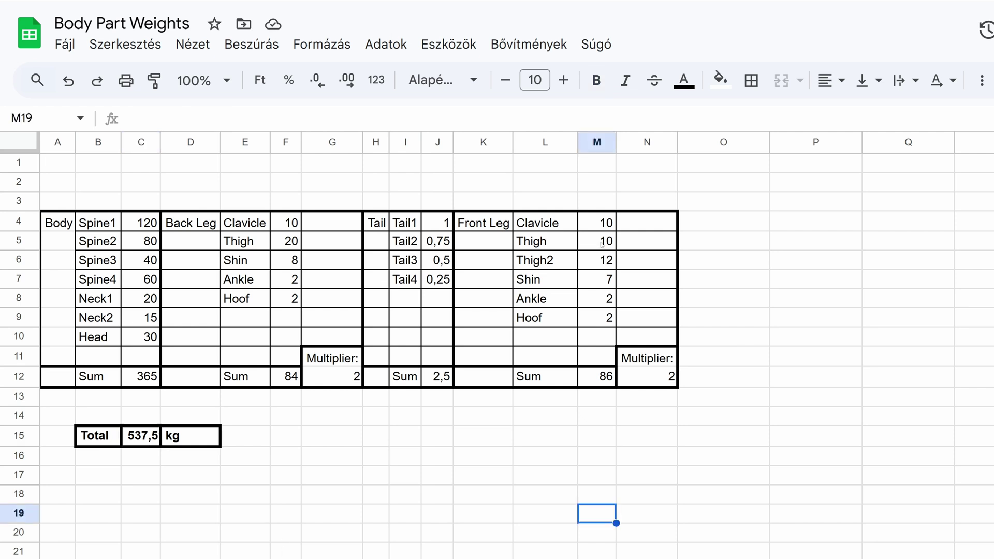
- Set Thigh2's front-leg weight in M6 to 6
left_click(605, 260)
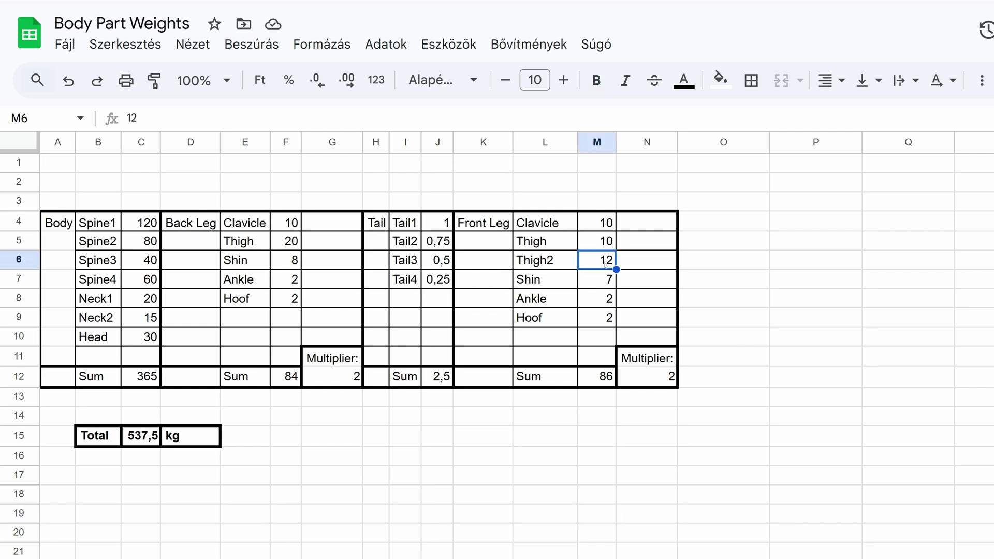
type("6")
key("Return")
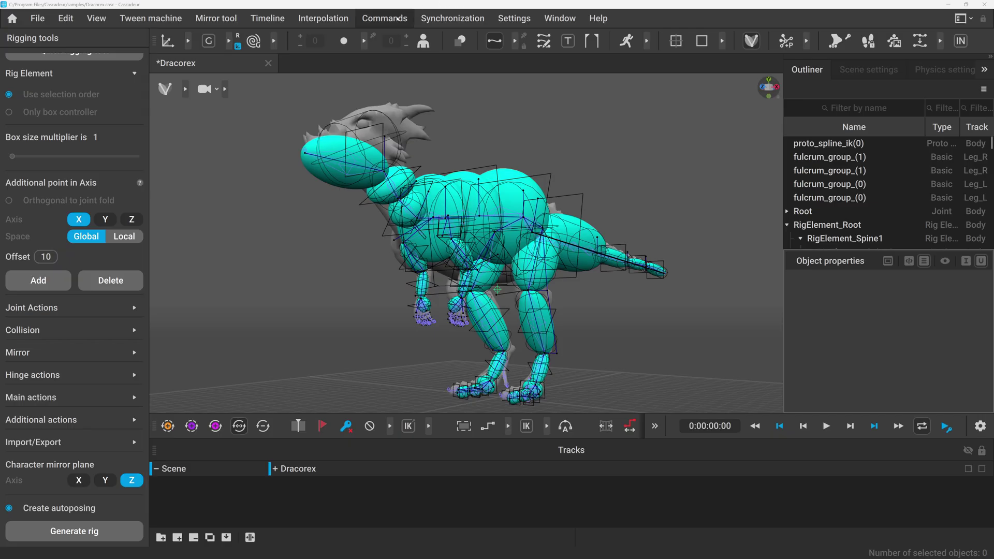
- Set the Dracorex rig's total rigid-body mass to 100 with Change rigid body mass
left_click(384, 18)
mouse_move(457, 233)
left_click(573, 323)
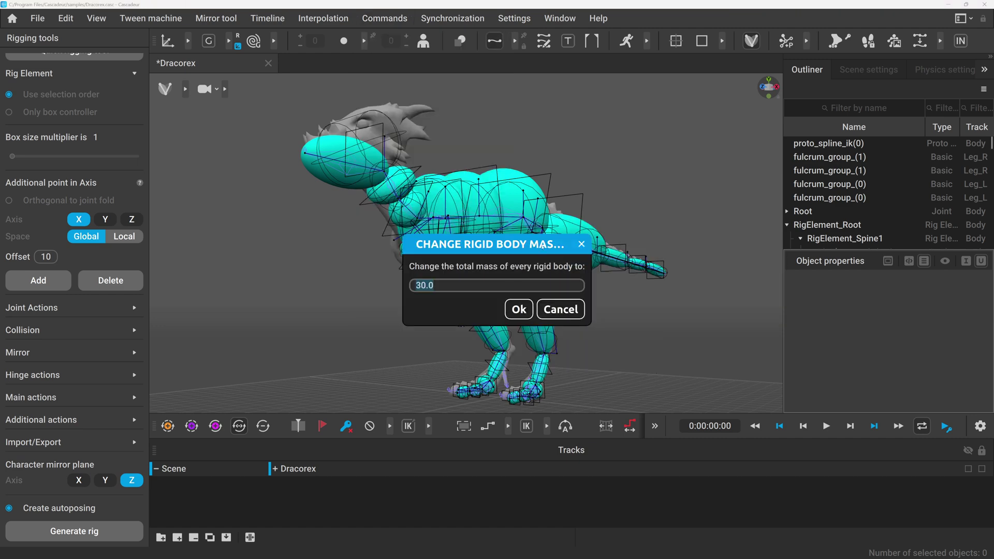
type("100")
left_click(519, 309)
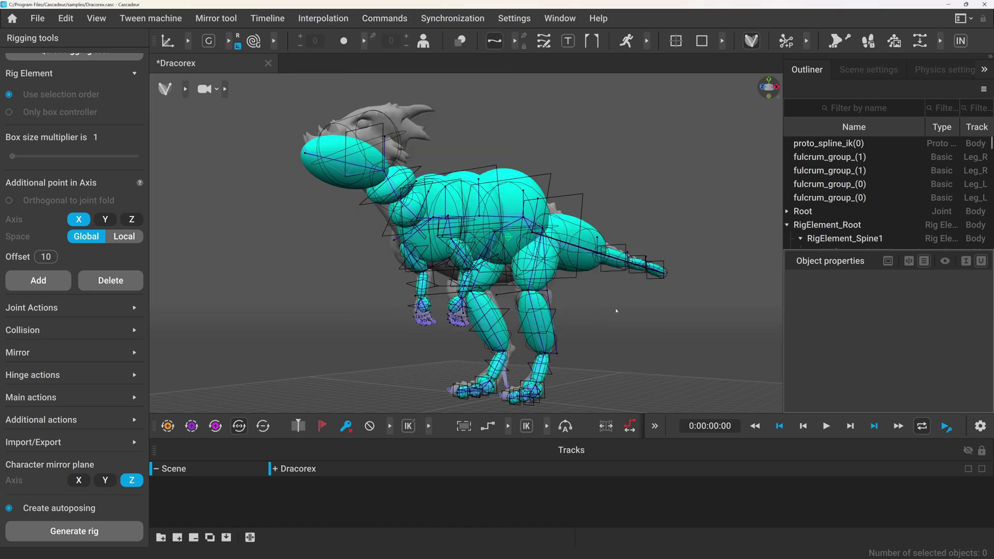
- Check the centre, tail-base, chest and left hind calf masses, then highlight the guide's mesh-size sentence
right_click_drag(519, 309, 507, 217)
left_click(496, 207)
left_click(610, 228)
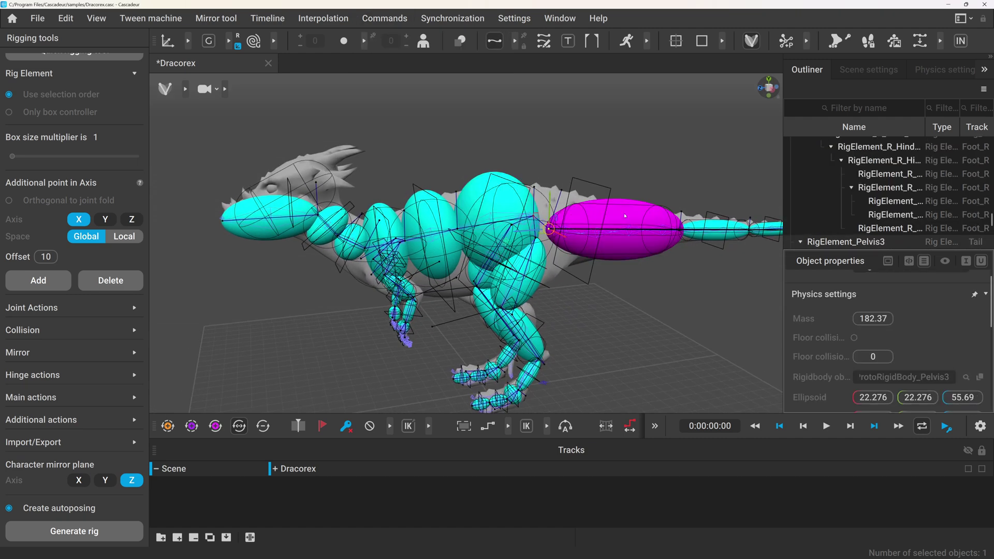
left_click(438, 199)
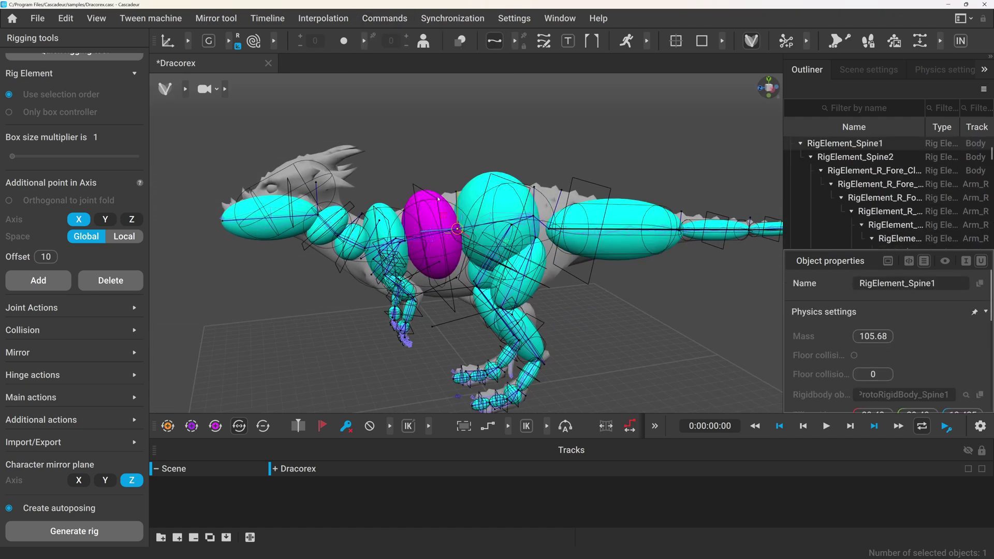
left_click(538, 335)
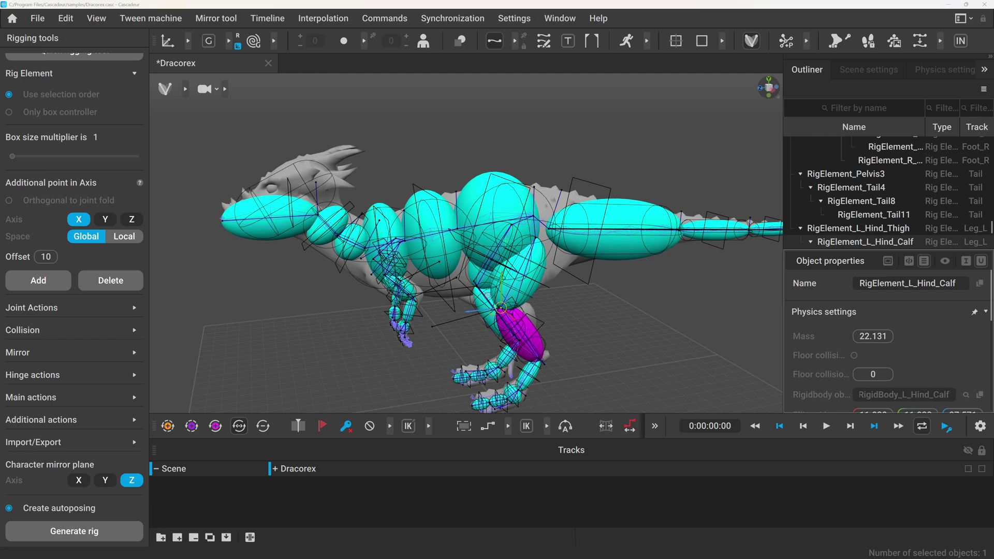
left_click_drag(374, 219, 781, 232)
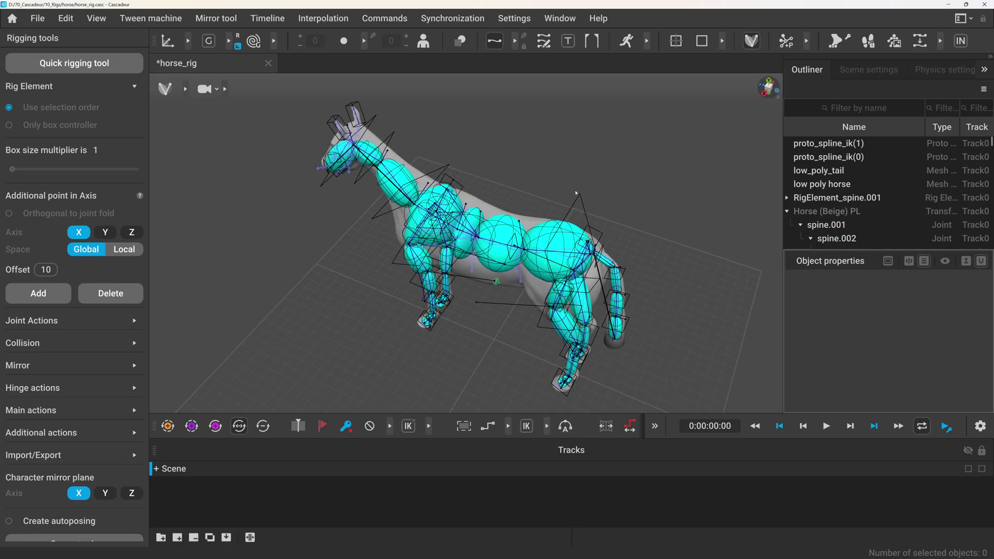
- Orbit the horse rig to view it from above
right_click_drag(461, 171, 632, 129)
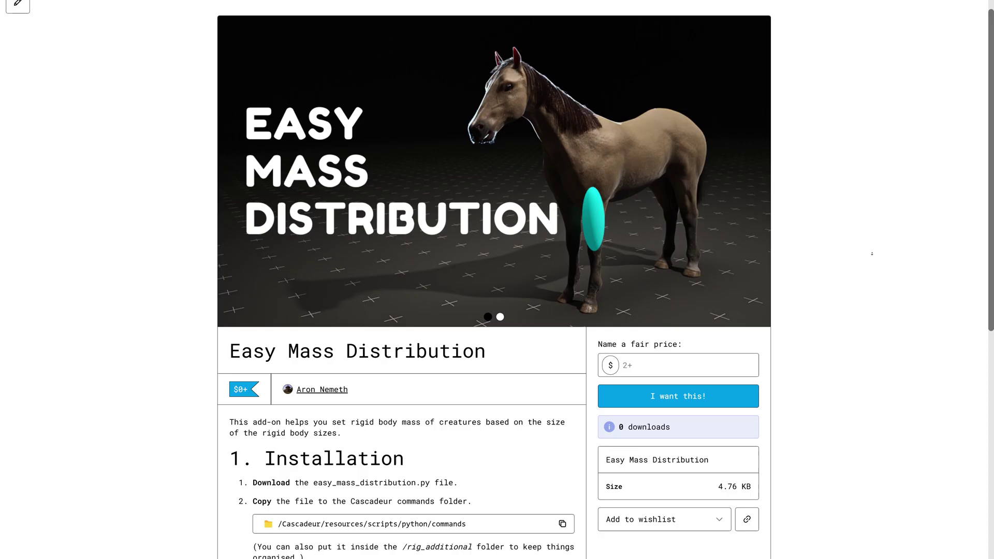
- Request the Easy Mass Distribution add-on on Gumroad at a price of 0
scroll(863, 314, "down", 8)
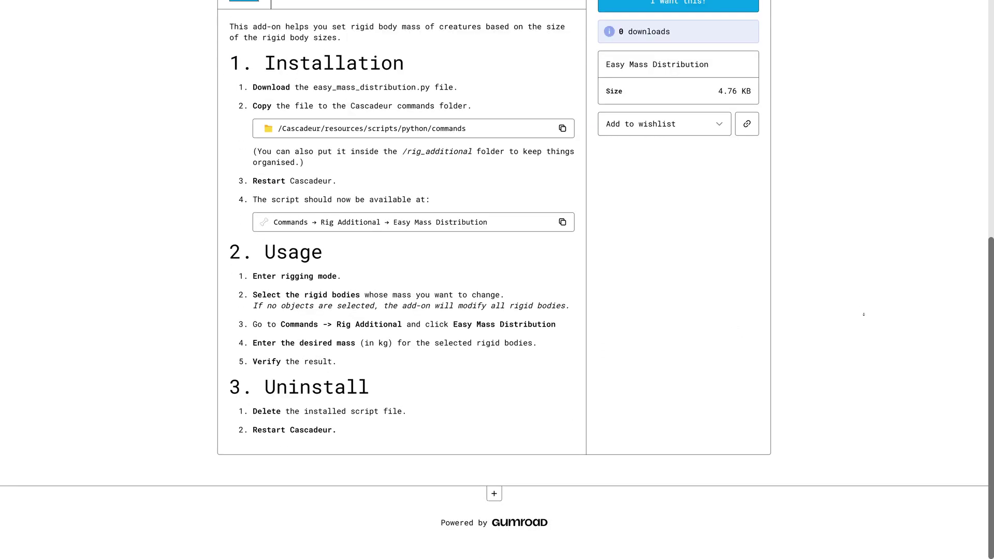
scroll(863, 314, "up", 8)
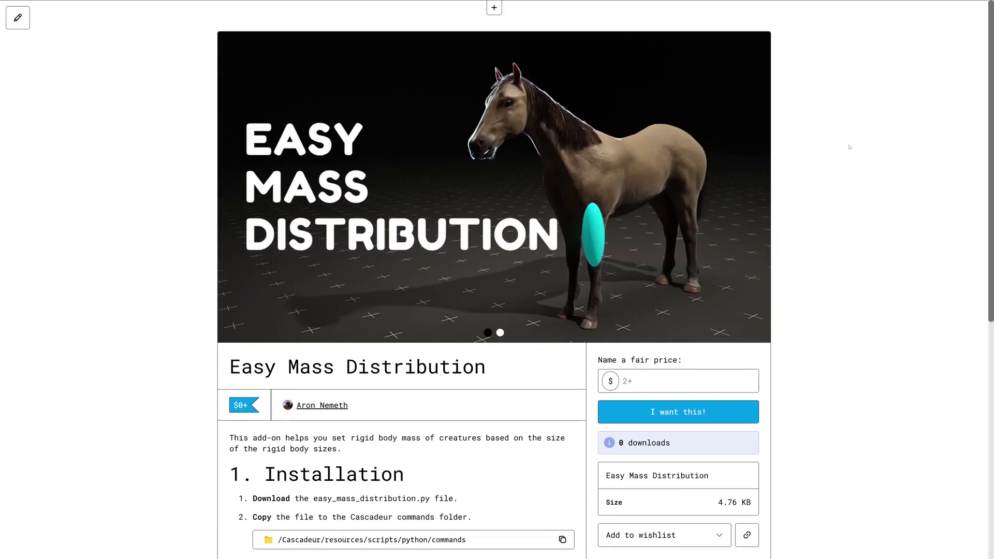
left_click(673, 381)
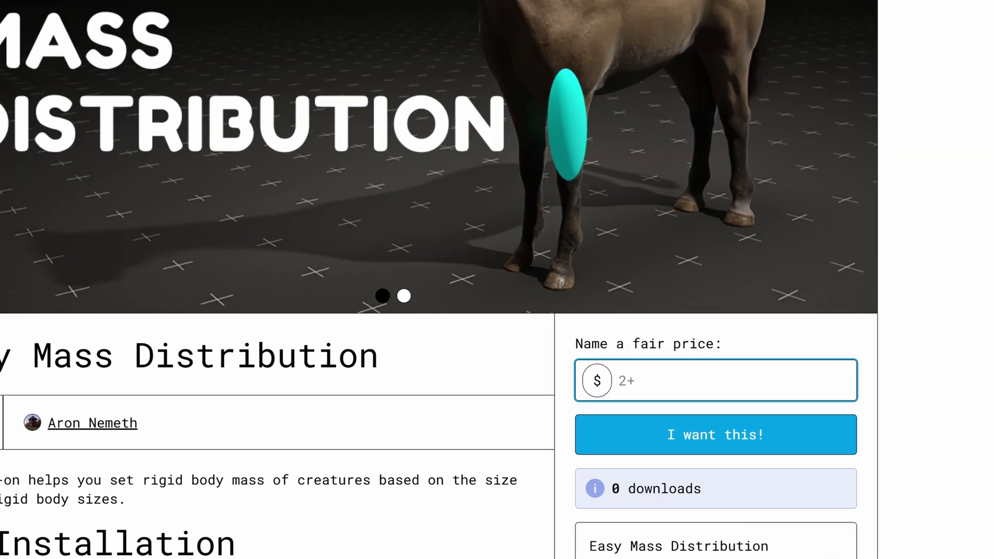
type("0")
left_click(840, 435)
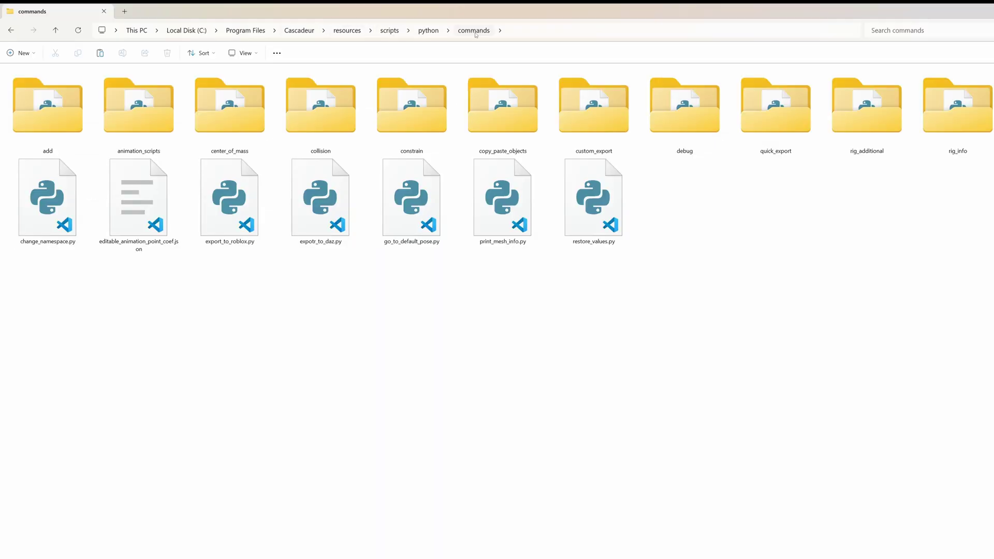
- Paste easy_mass_distribution.py into Cascadeur's rig_additional commands folder, granting copy permission
double_click(867, 108)
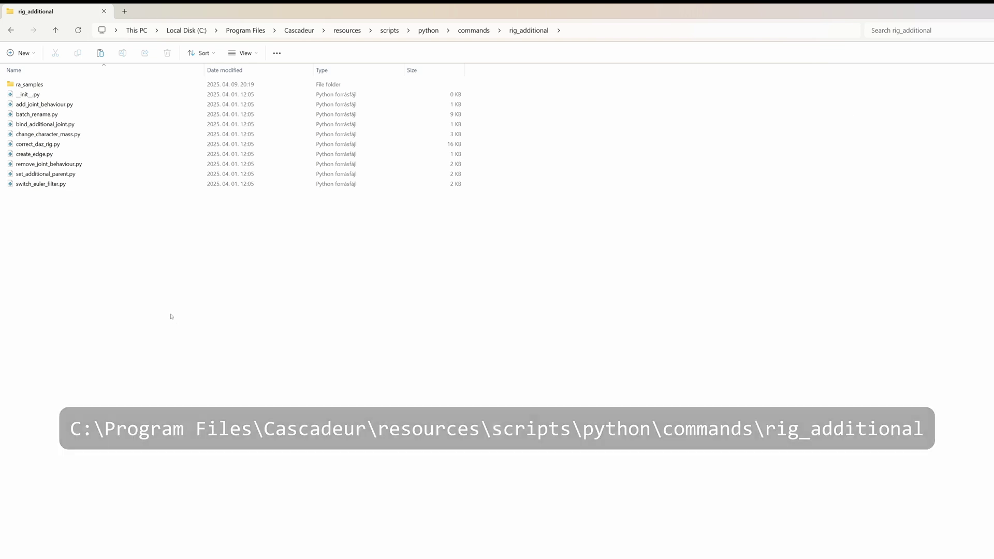
key("ctrl+v")
left_click(601, 313)
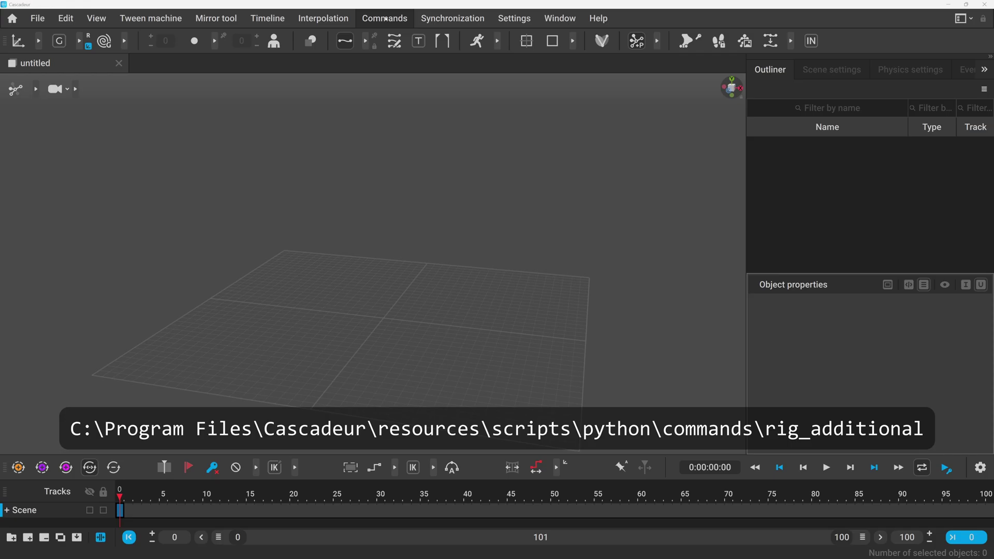
- Check the Rig additional entries in Cascadeur's Commands menu
left_click(385, 18)
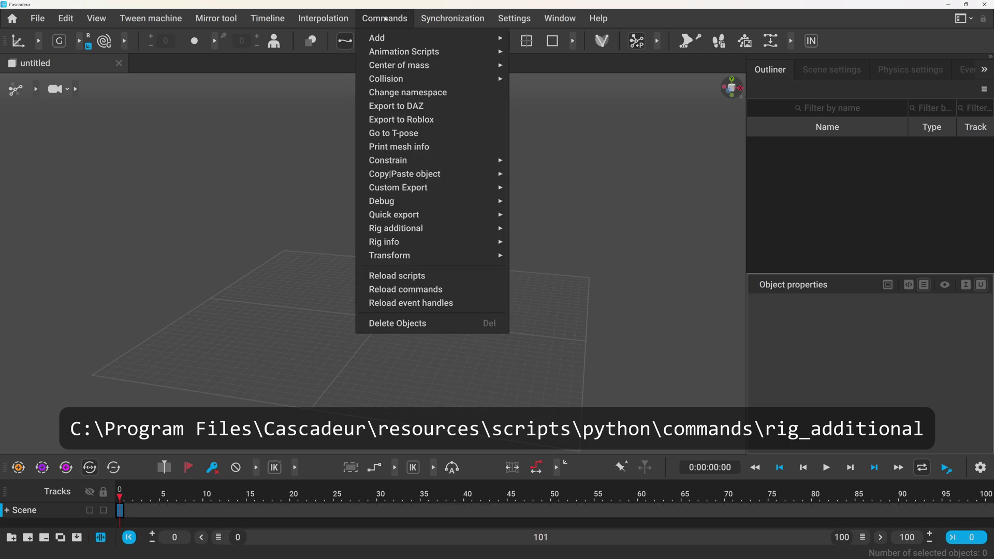
mouse_move(426, 228)
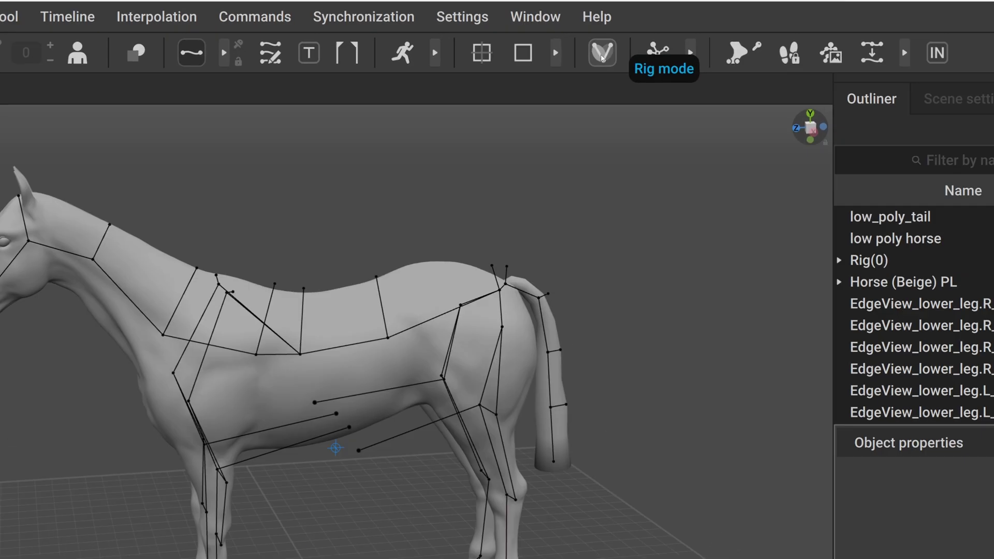
- Switch the horse scene into rigging mode and orbit to view its rigid bodies
left_click(602, 65)
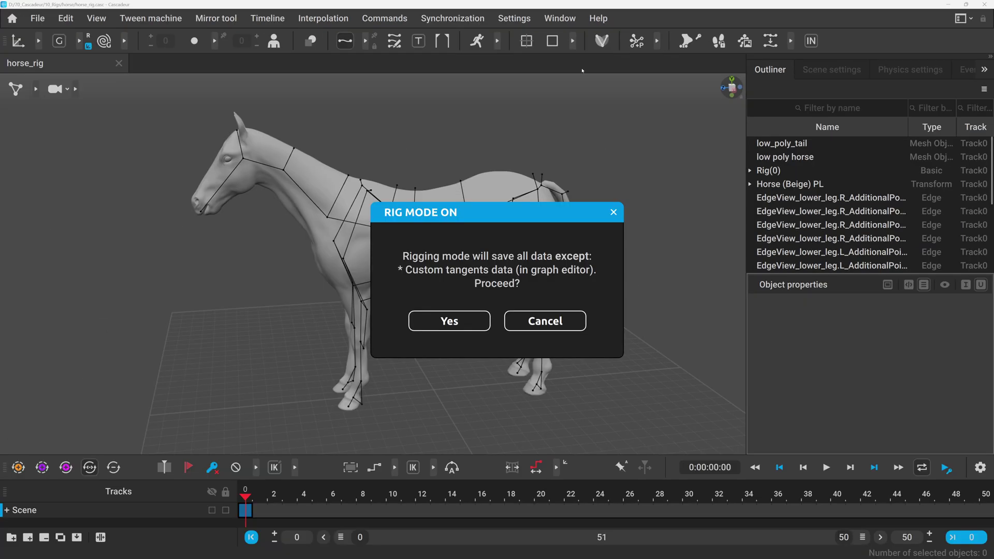
left_click(459, 331)
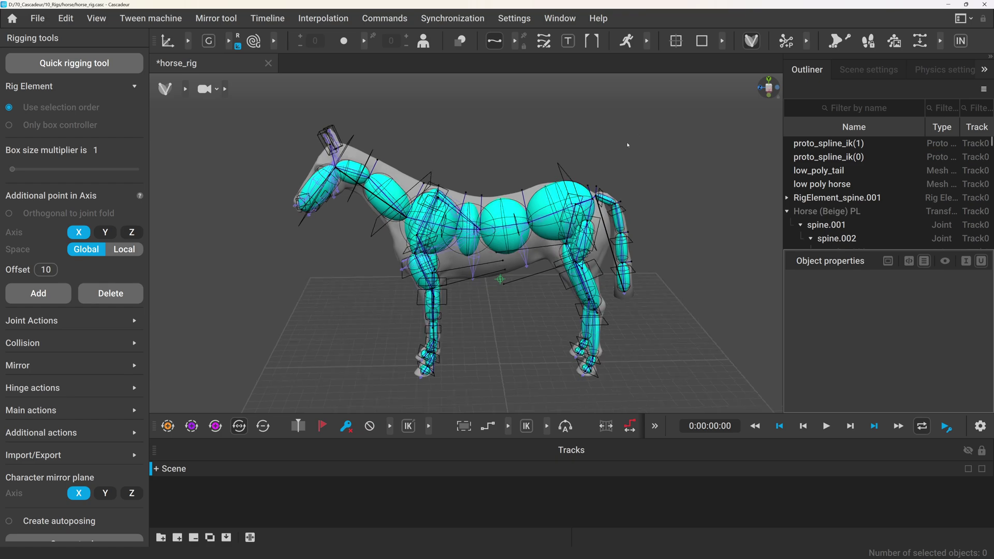
right_click_drag(628, 146, 595, 154)
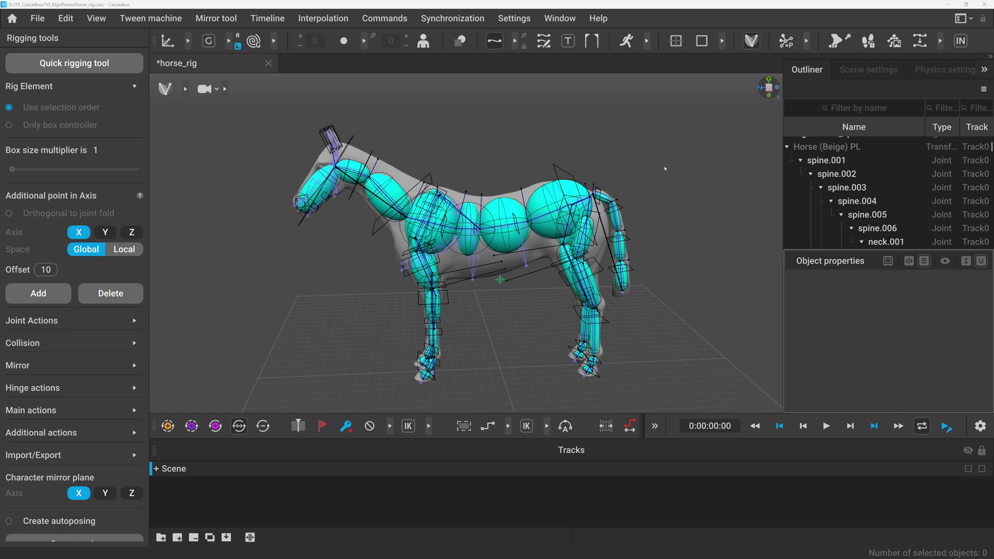
right_click_drag(664, 168, 640, 147)
- Select the hindquarter and tail rigid bodies in turn, then clear the selection
left_click_drag(528, 129, 723, 428)
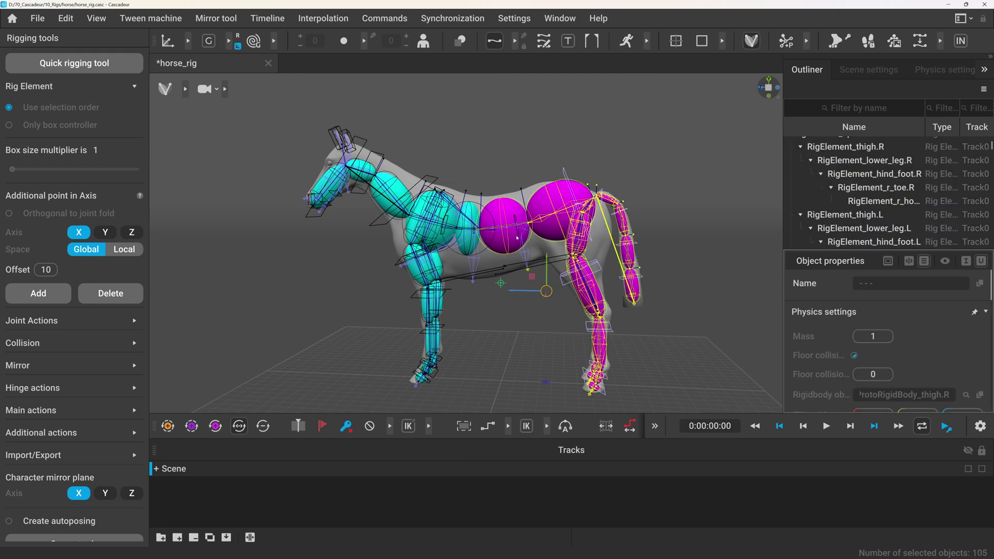
left_click(593, 185)
left_click(627, 248)
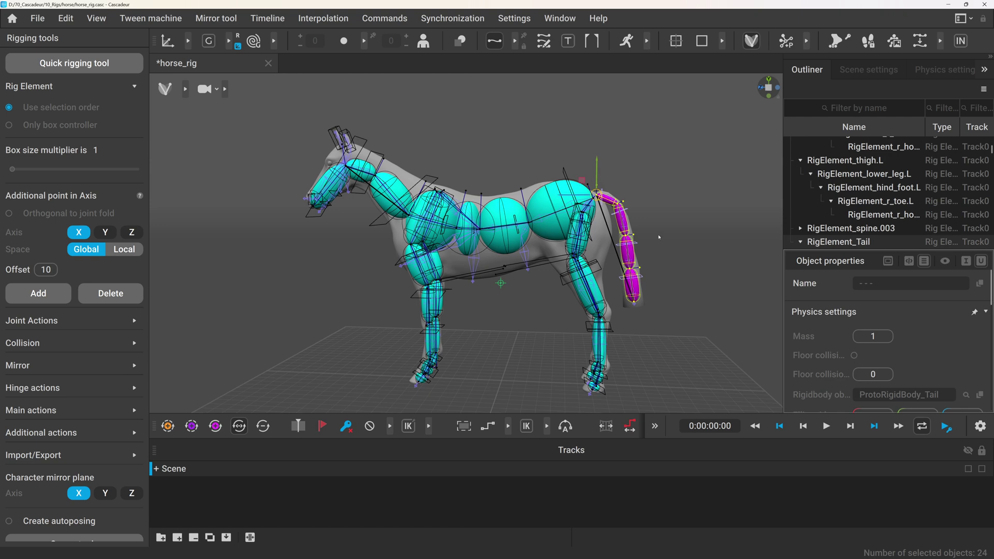
left_click(428, 285)
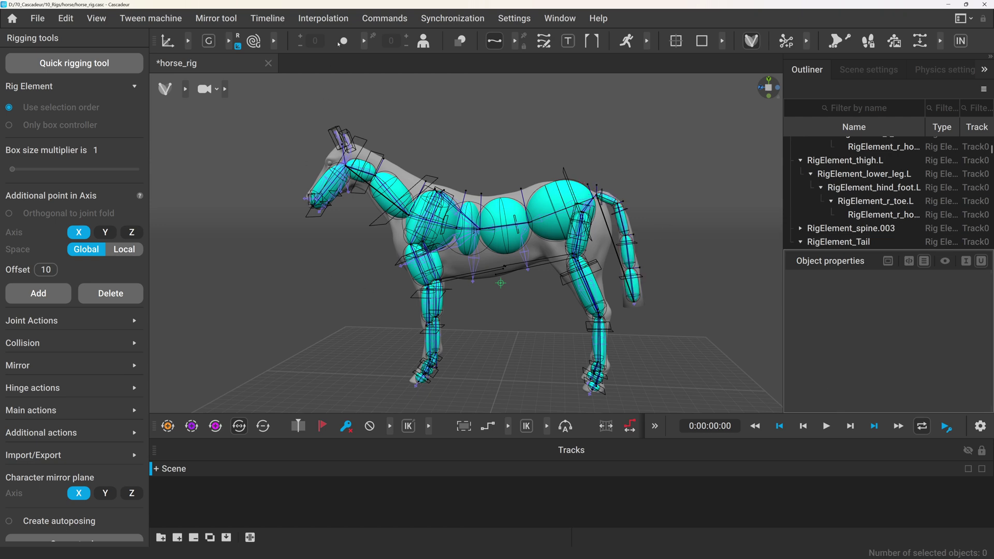
left_click(385, 18)
- Run Change rigid bodies mass, replacing the 33.0 total with 500
mouse_move(470, 233)
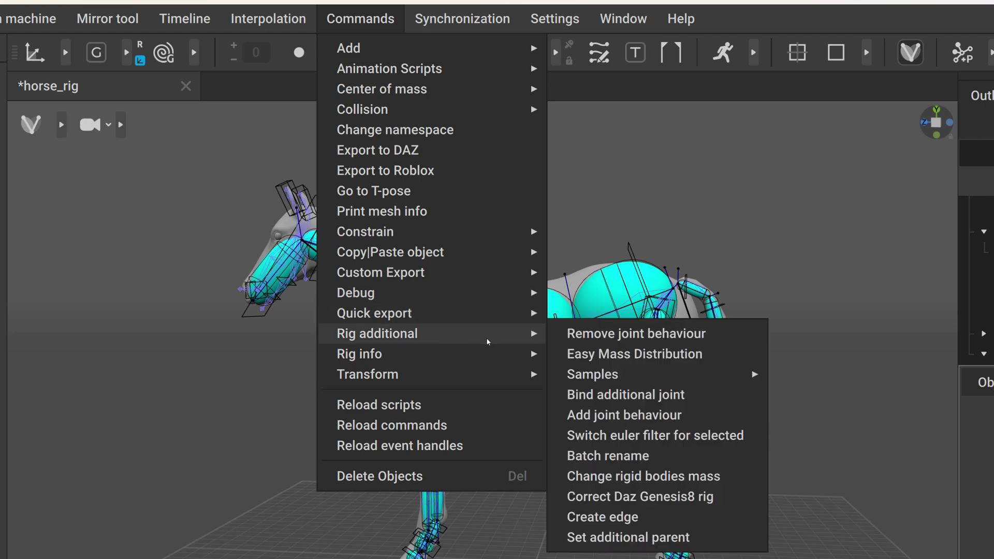
left_click(622, 354)
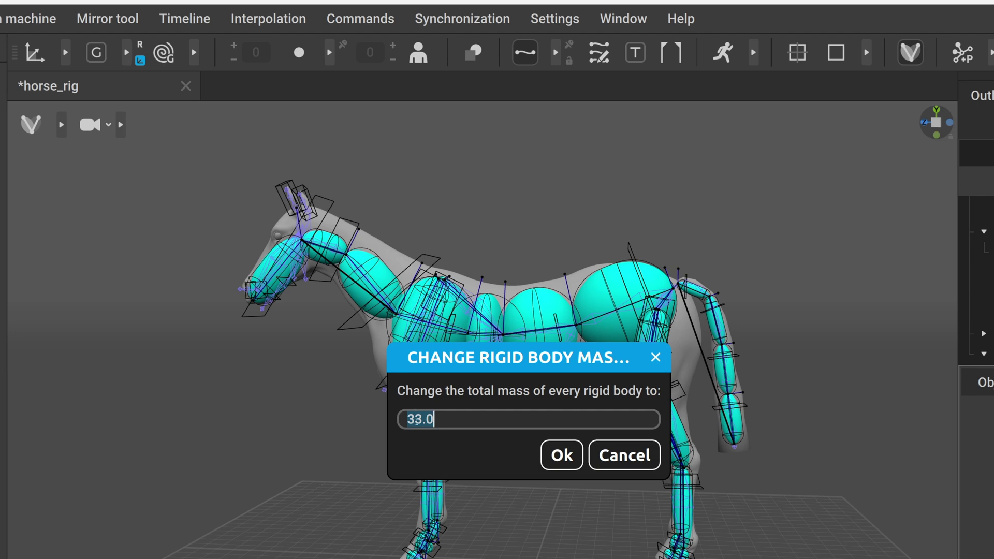
type("500")
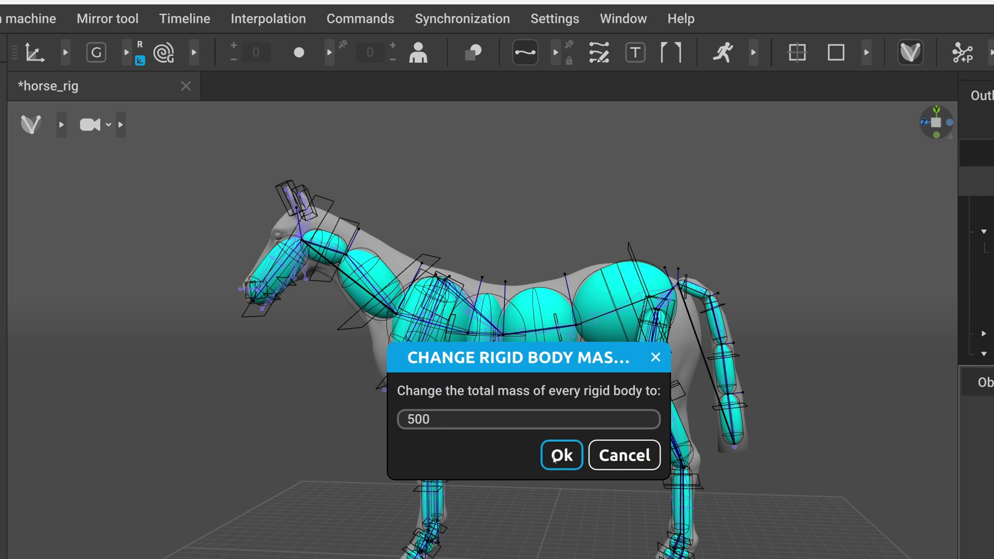
left_click(554, 460)
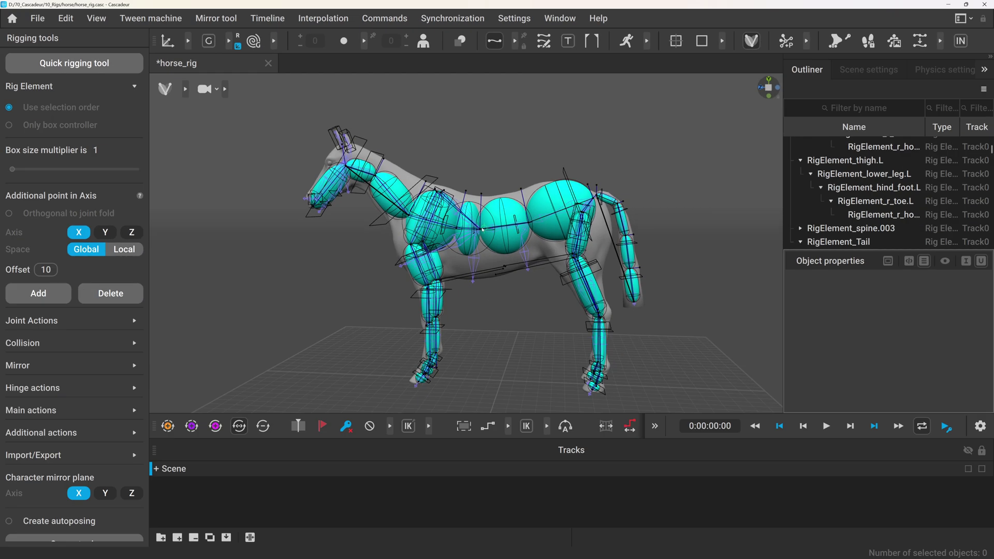
- Inspect the rear spine bodies' new masses and show the event log of computed masses
left_click(541, 209)
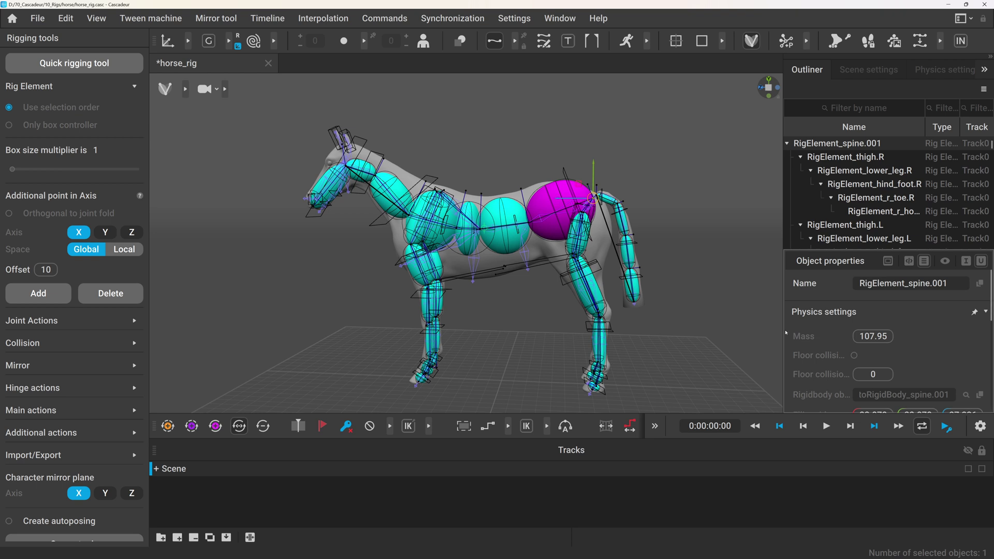
left_click(496, 220)
left_click(471, 209)
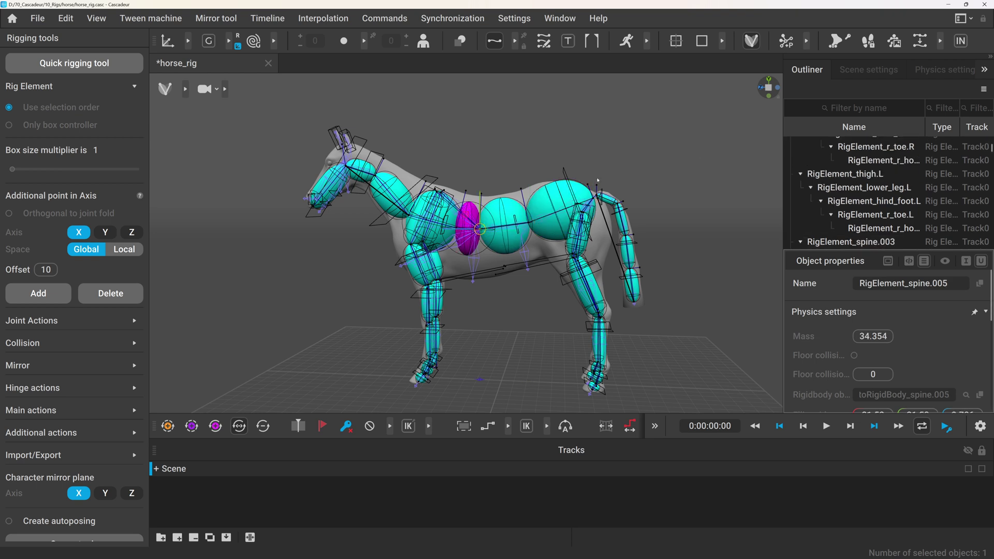
left_click(985, 71)
left_click(966, 69)
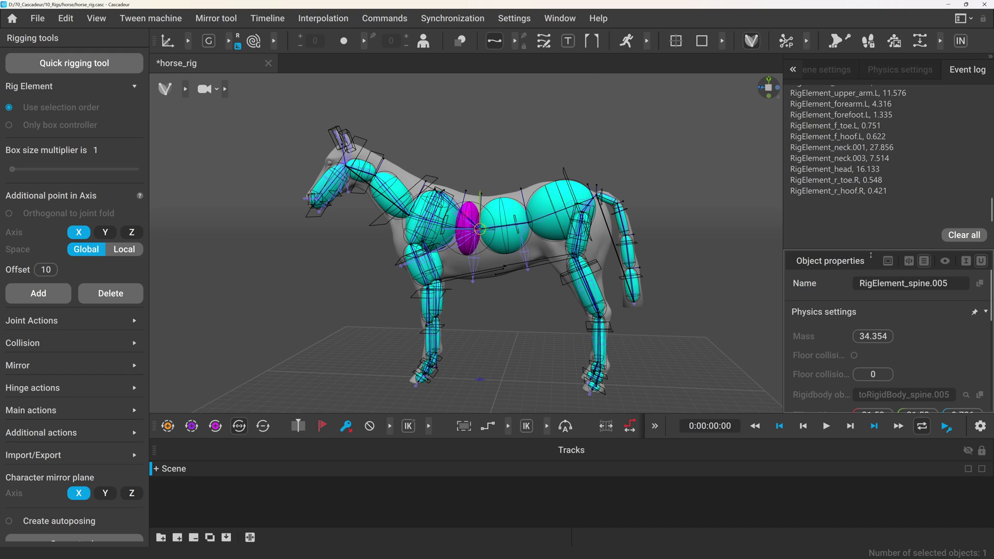
- Enlarge the event log and review per-body masses, such as spine.001 at 107.951
left_click_drag(869, 253, 869, 312)
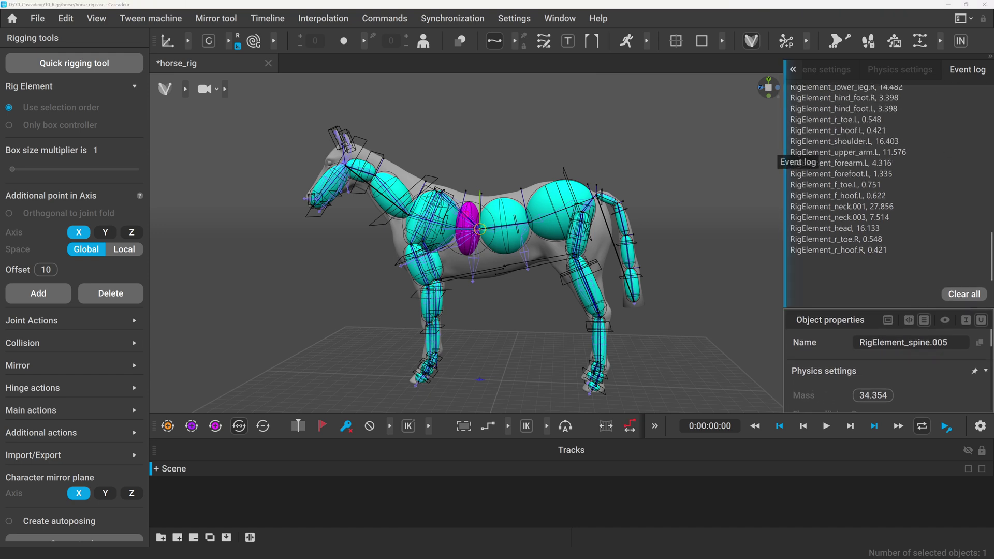
left_click_drag(783, 177, 467, 177)
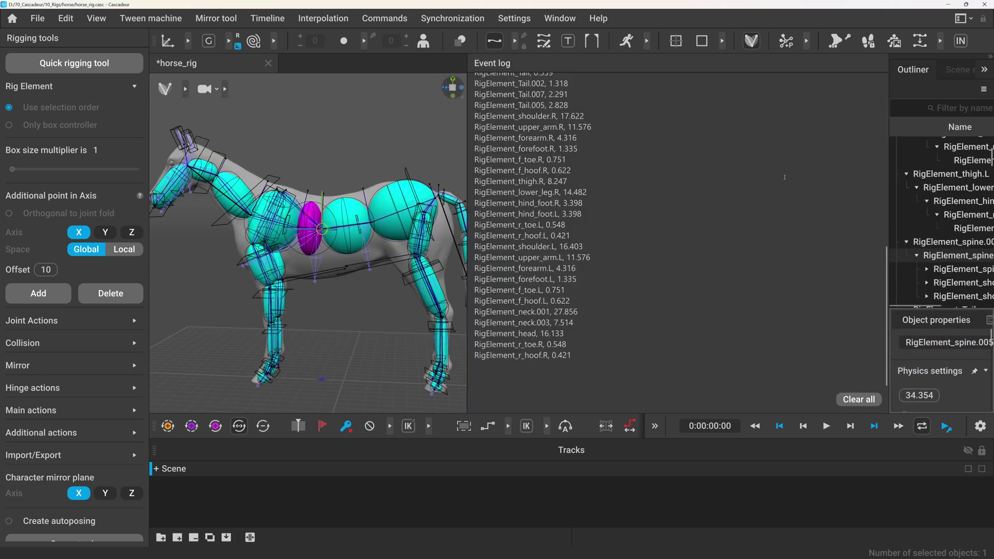
scroll(727, 207, "up", 10)
scroll(727, 208, "down", 8)
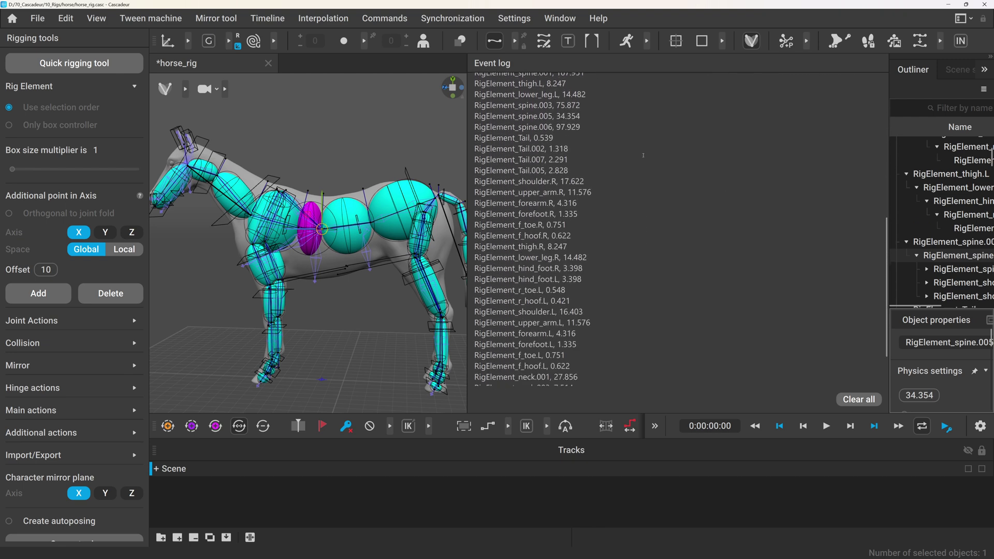
scroll(566, 115, "down", 2)
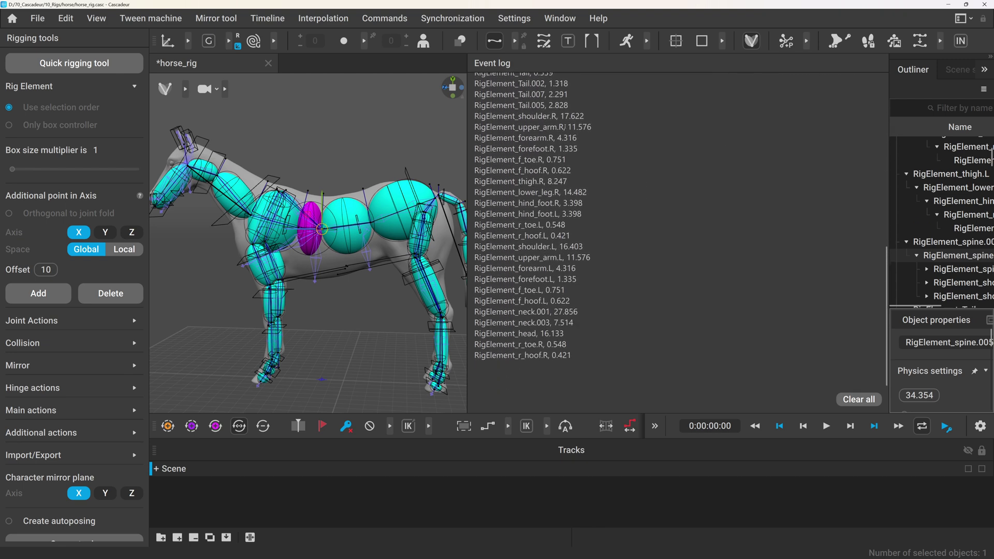
left_click_drag(467, 352, 784, 352)
- Select all the tail rigid bodies from the top segment to the tip
left_click(595, 193)
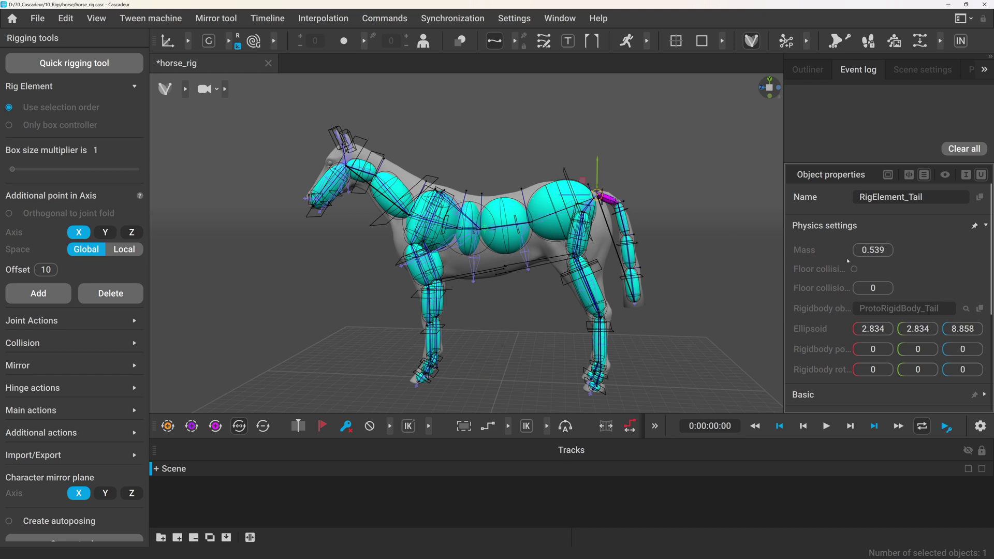
left_click(438, 228)
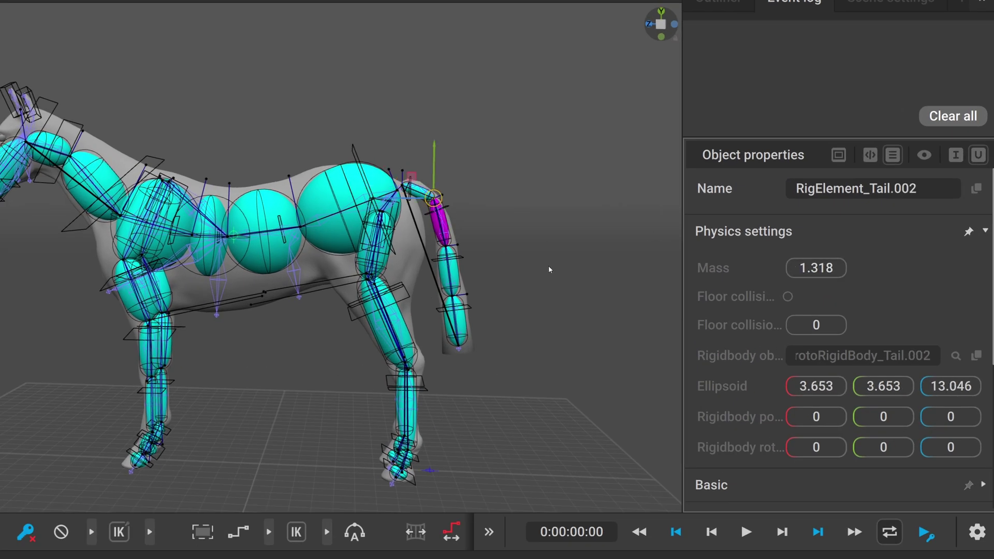
left_click(456, 268)
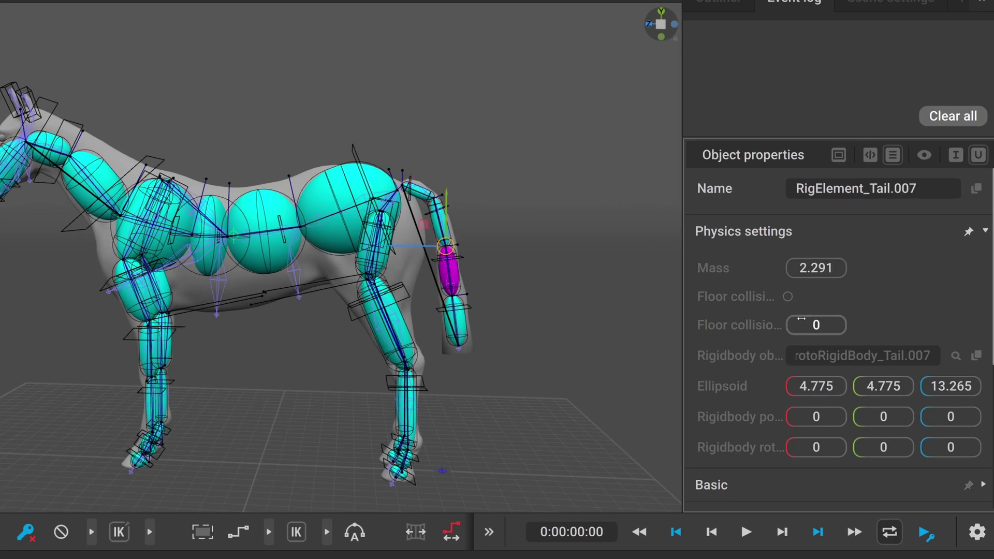
left_click(459, 324)
key("Escape")
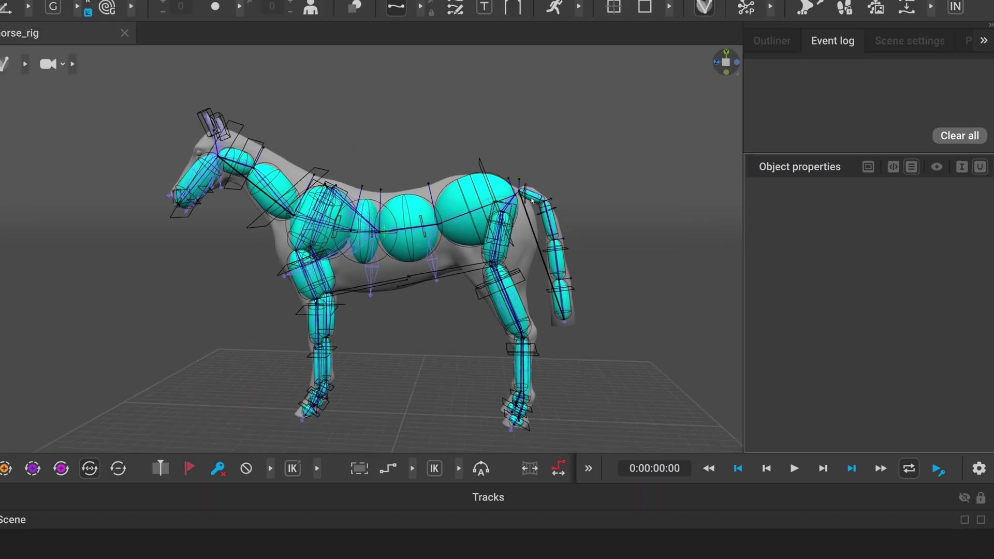
left_click(530, 200)
left_click(563, 313, "shift")
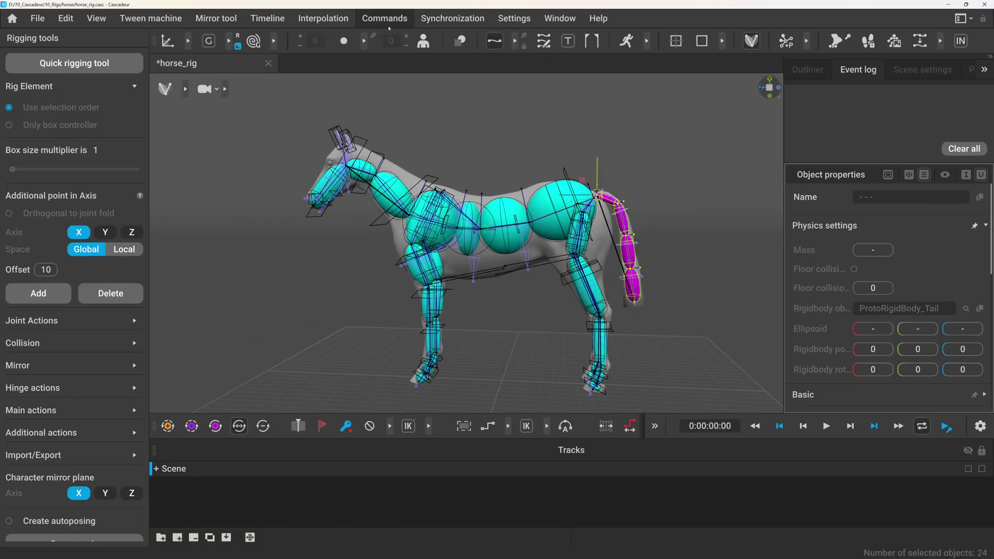
- Use Easy Mass Distribution to give the selected tail a total mass of 2
left_click(388, 19)
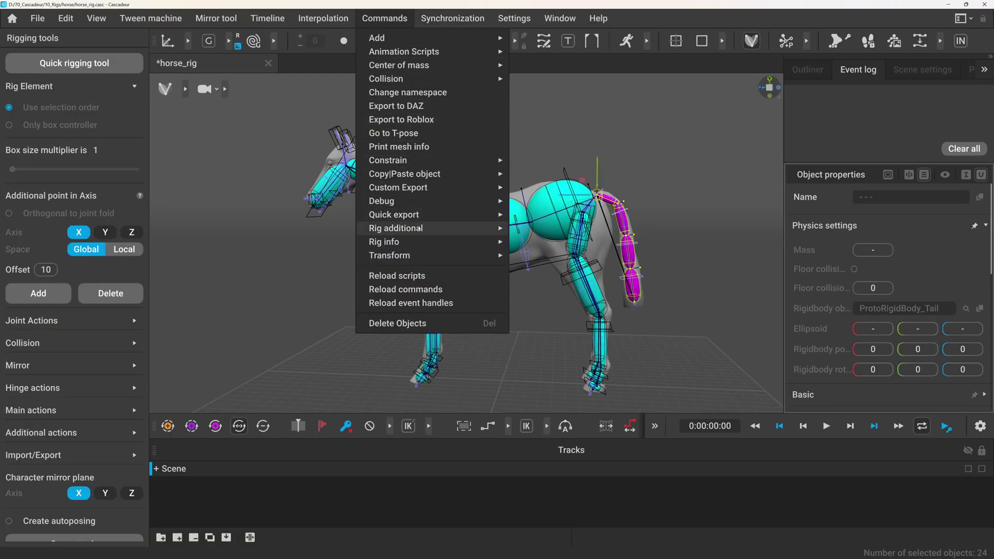
mouse_move(419, 228)
left_click(581, 241)
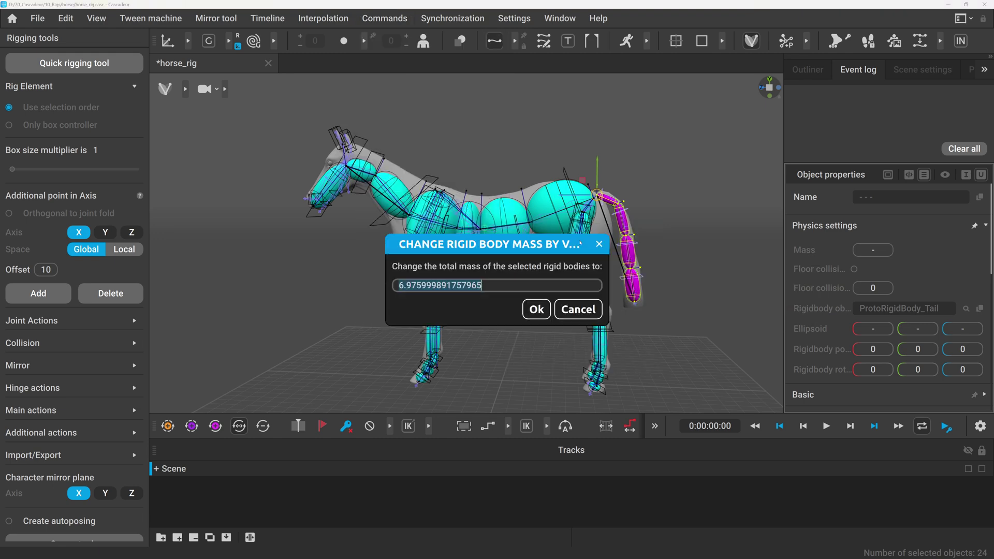
type("2")
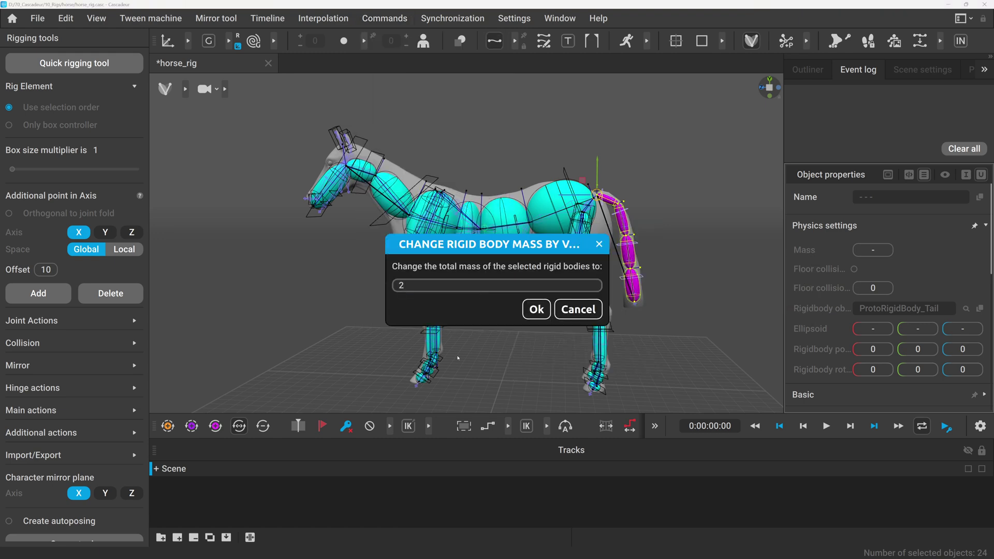
left_click(536, 310)
- Select the whole horse except the tail base and distribute a total mass of 498
left_click_drag(238, 110, 596, 401)
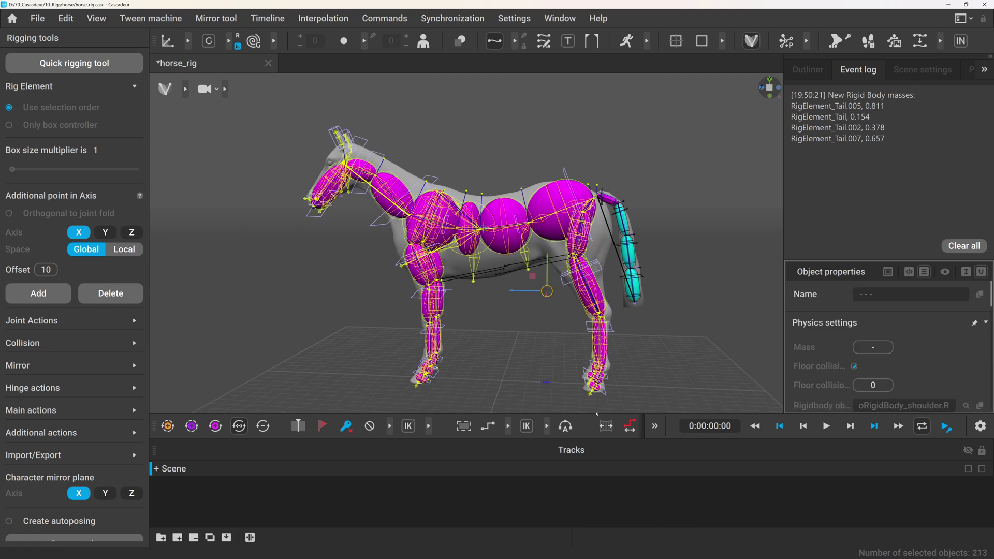
left_click(607, 202, "ctrl")
left_click(384, 18)
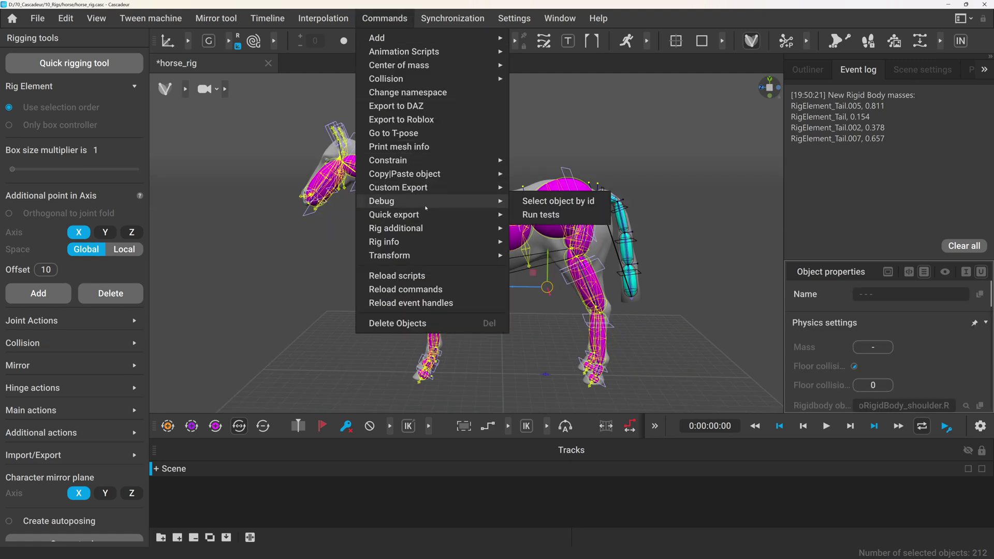
mouse_move(465, 236)
left_click(566, 242)
type("498")
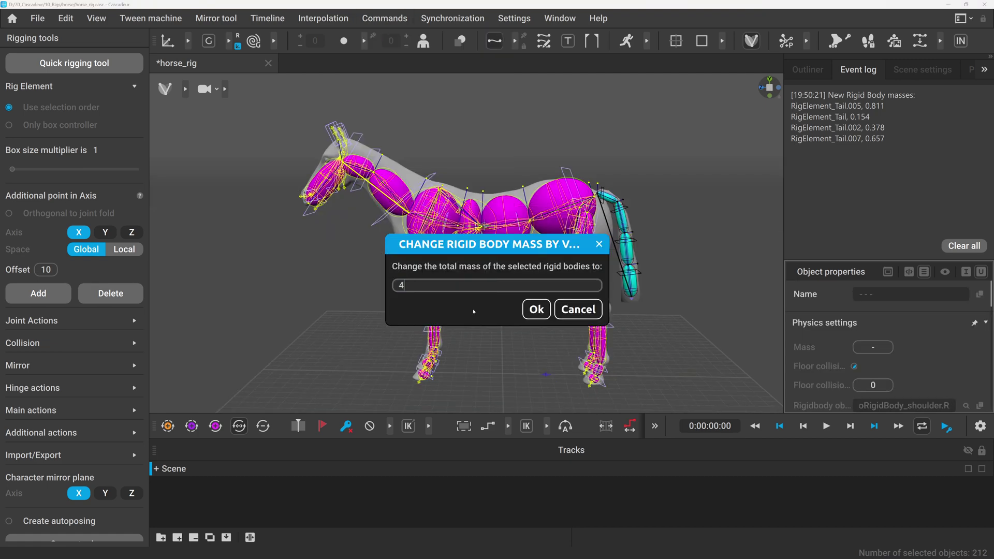
left_click(533, 311)
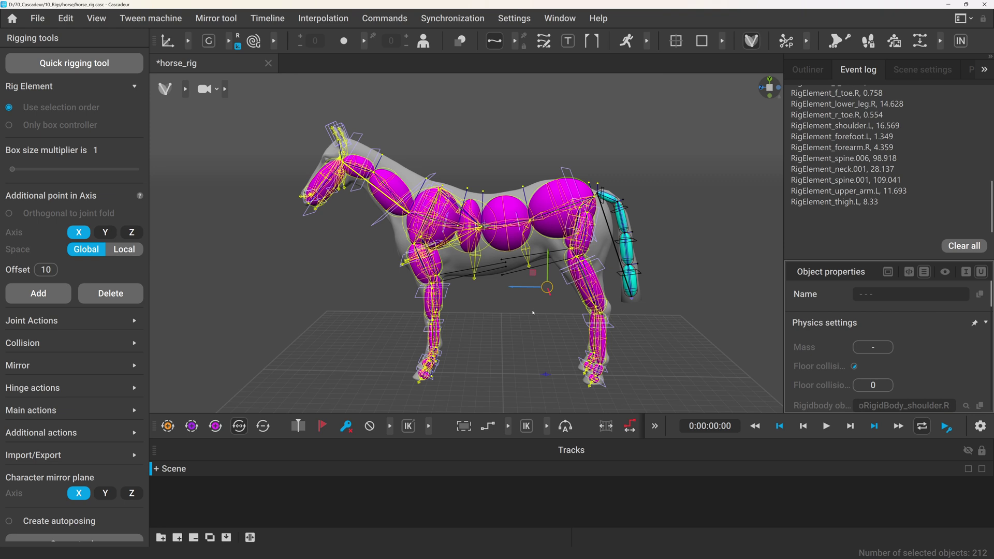
scroll(853, 183, "up", 10)
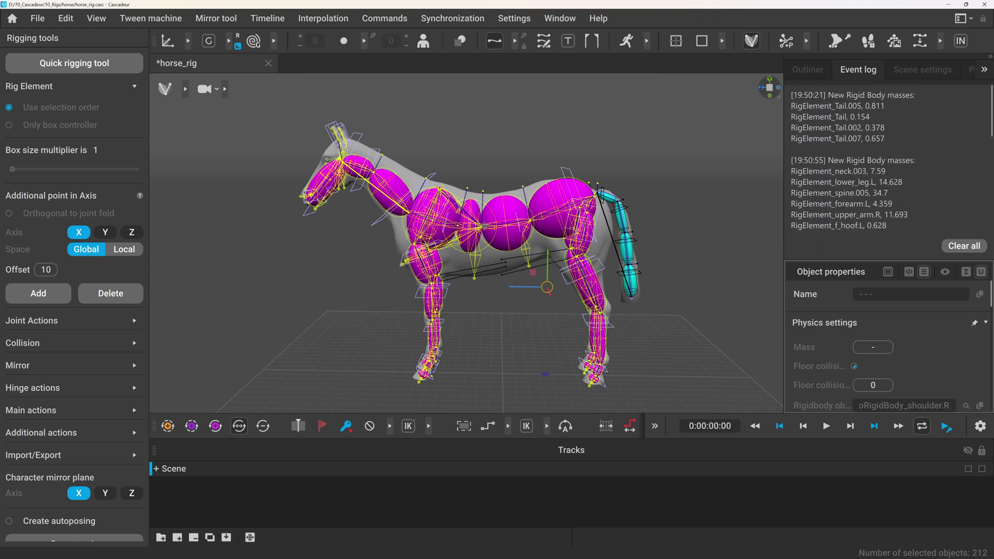
scroll(855, 190, "down", 10)
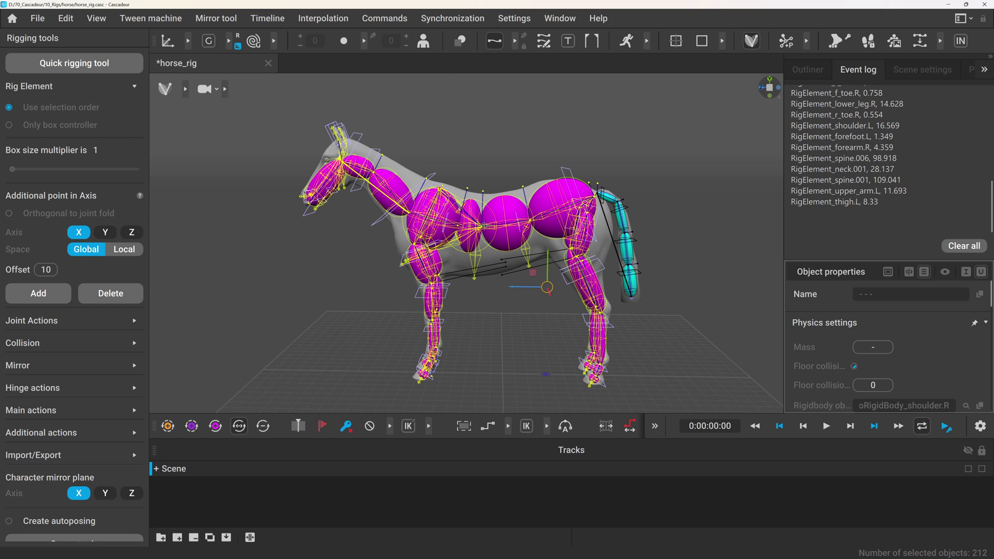
- Check spine.001's mass, then set the spine.006 body's mass to 90
left_click(437, 321)
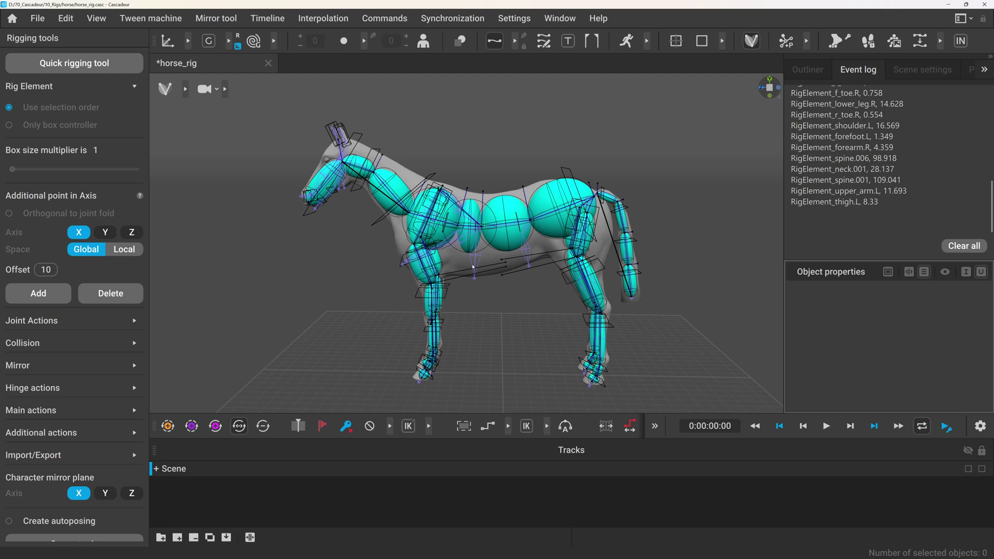
scroll(473, 266, "up", 3)
left_click(565, 182)
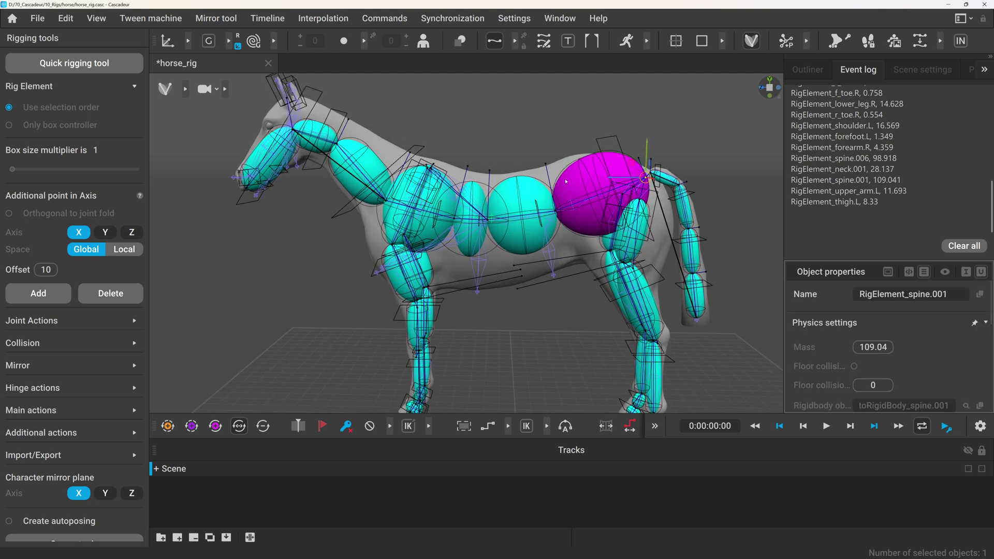
left_click(444, 205)
left_click(864, 347)
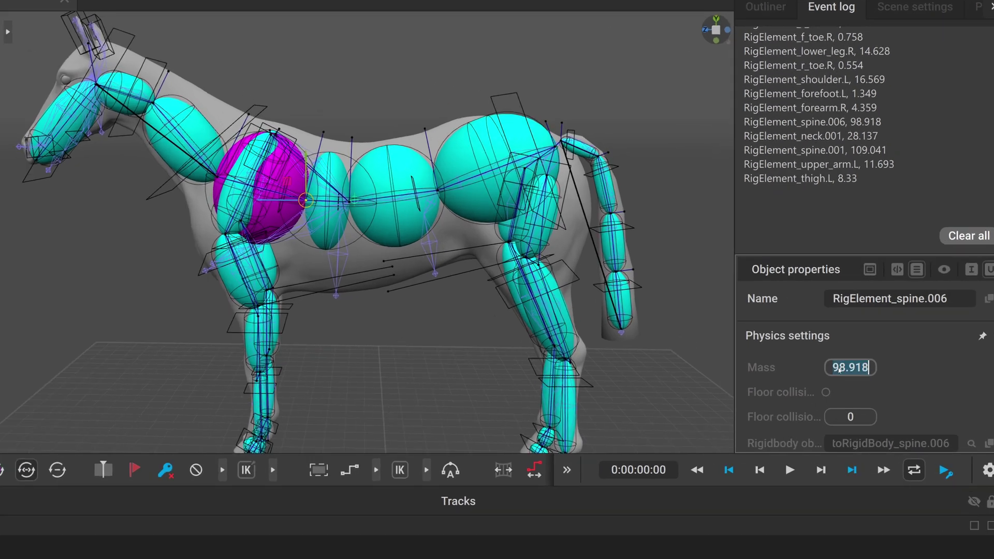
type("90")
- Set both thigh.L and thigh.R masses to 20, then select the head to check it
left_click(546, 234)
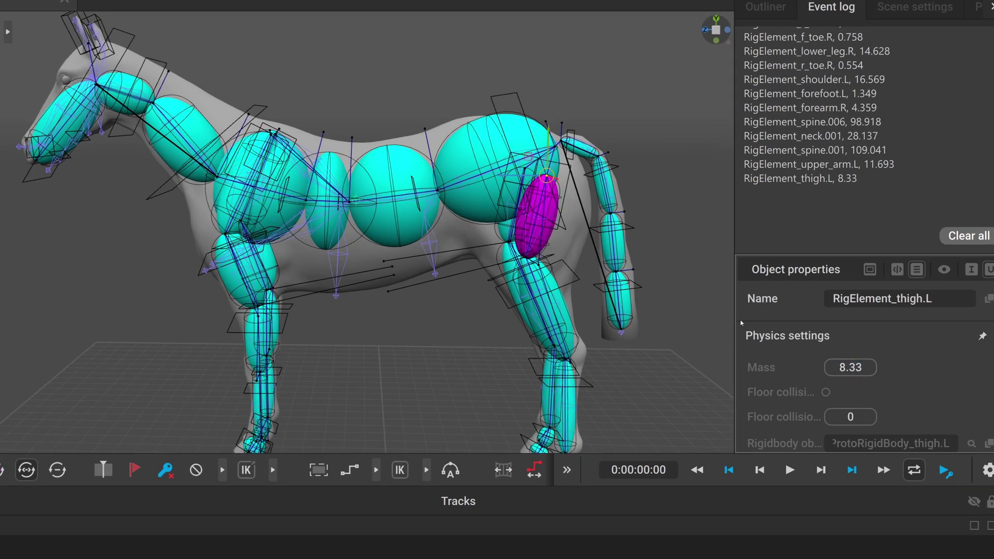
left_click(860, 368)
type("20")
left_click(503, 232)
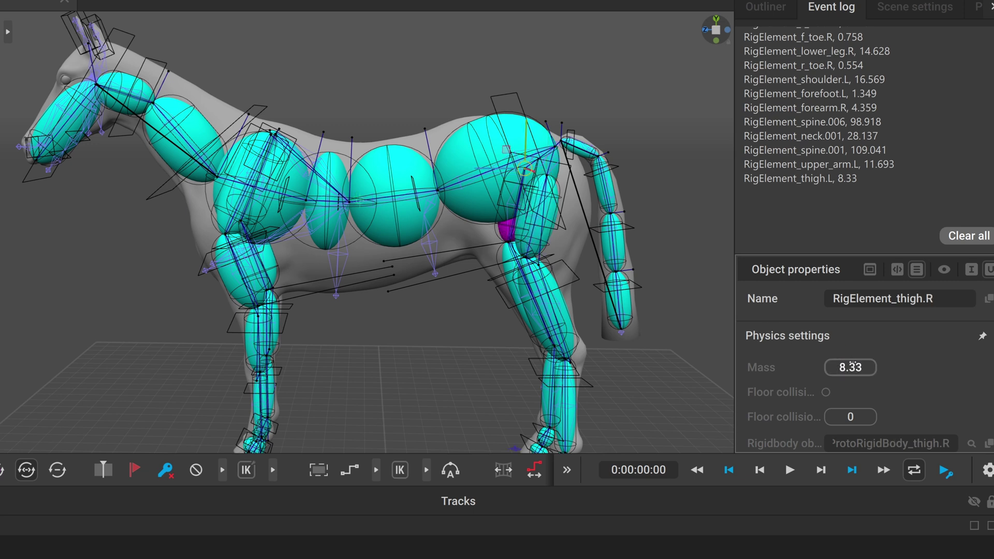
double_click(851, 365)
type("20")
left_click(186, 200)
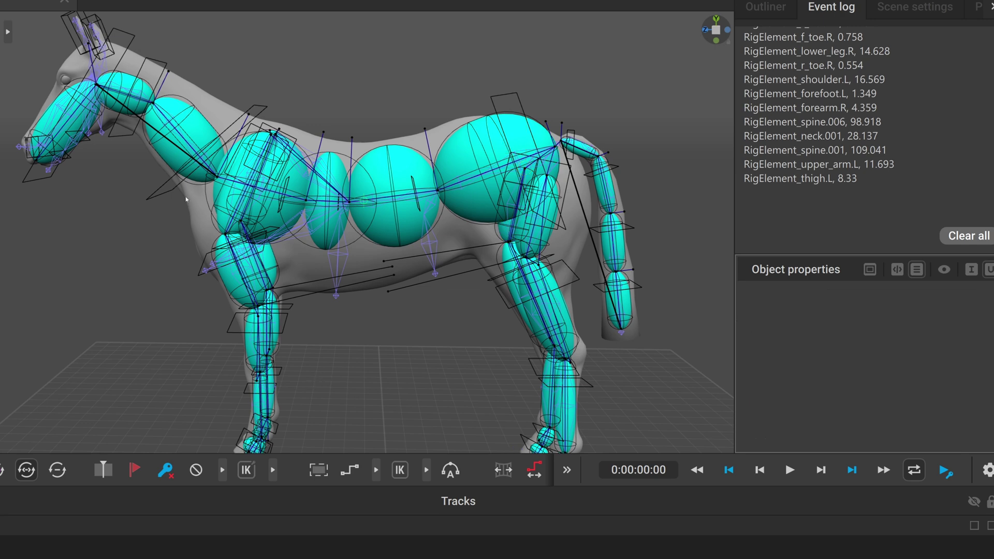
left_click(46, 124)
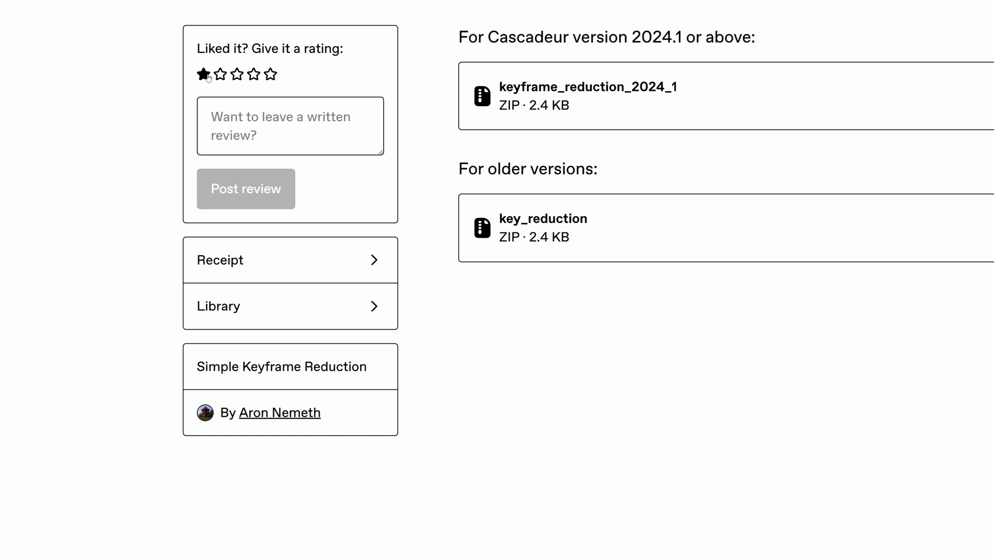
- Rate the Simple Keyframe Reduction add-on one star and write the review 'This is useless'
left_click(207, 76)
left_click(243, 110)
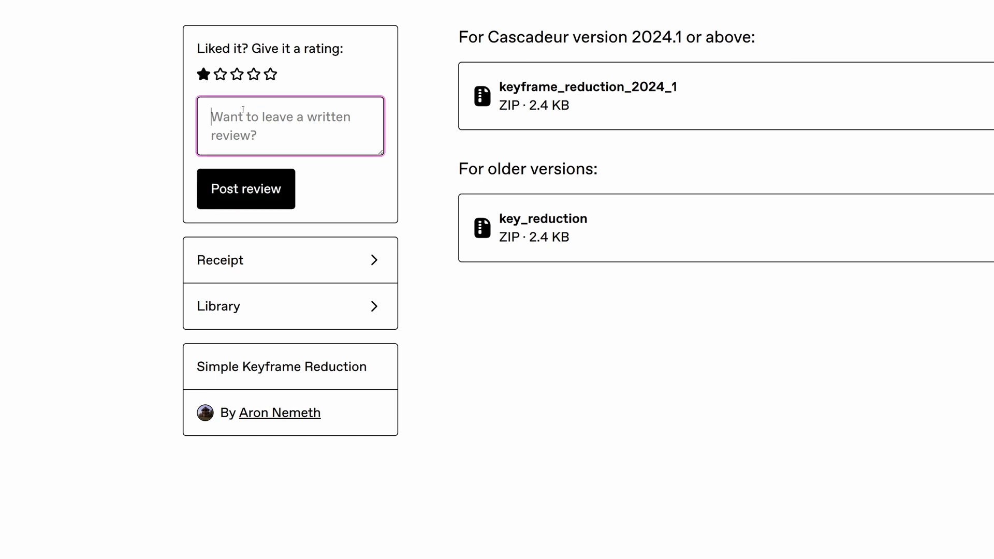
type("This is us")
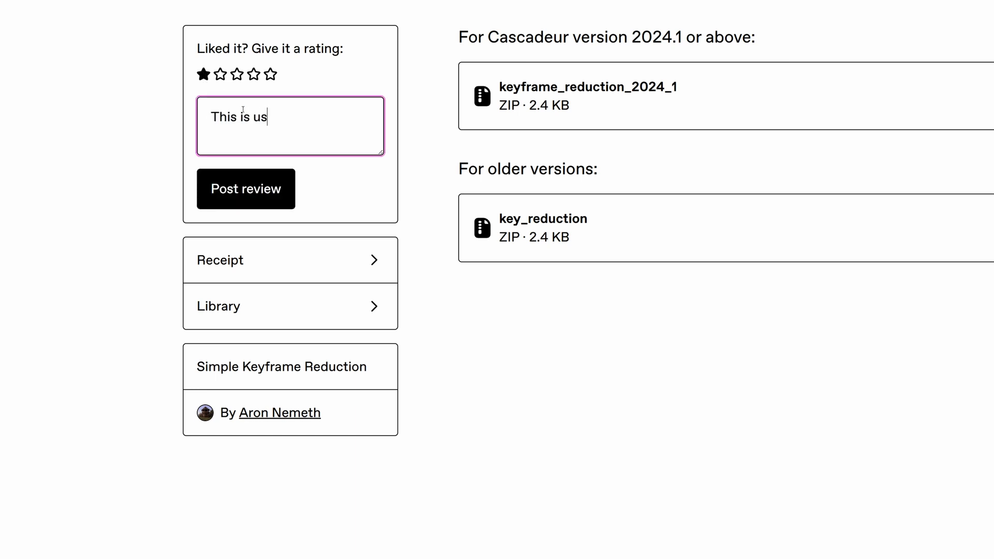
type("eless")
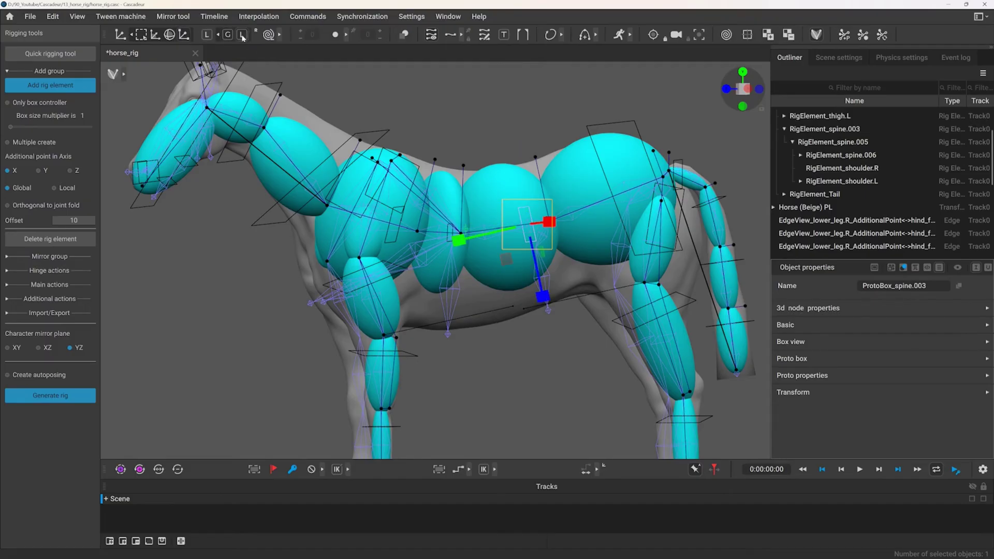
left_click(527, 346)
scroll(456, 209, "up", 3)
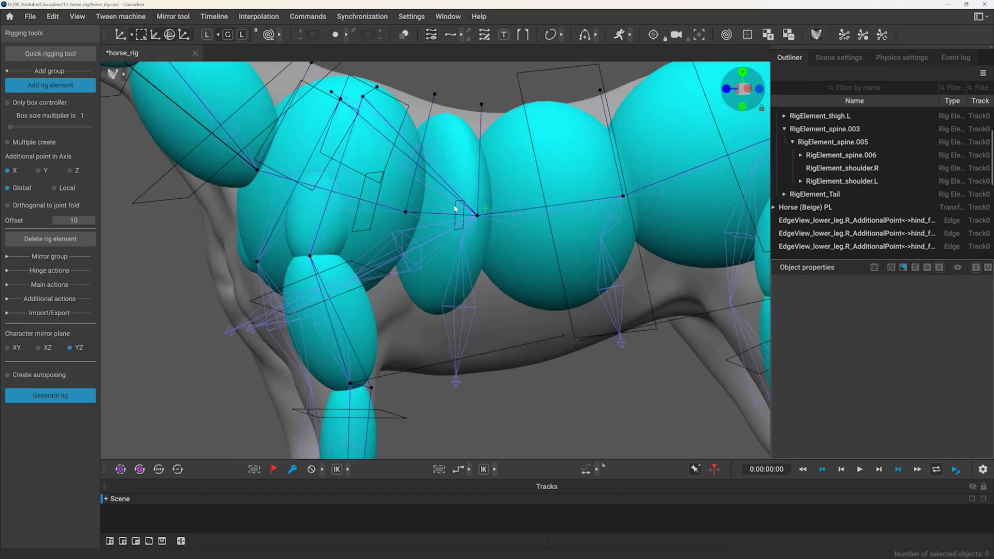
left_click(455, 209)
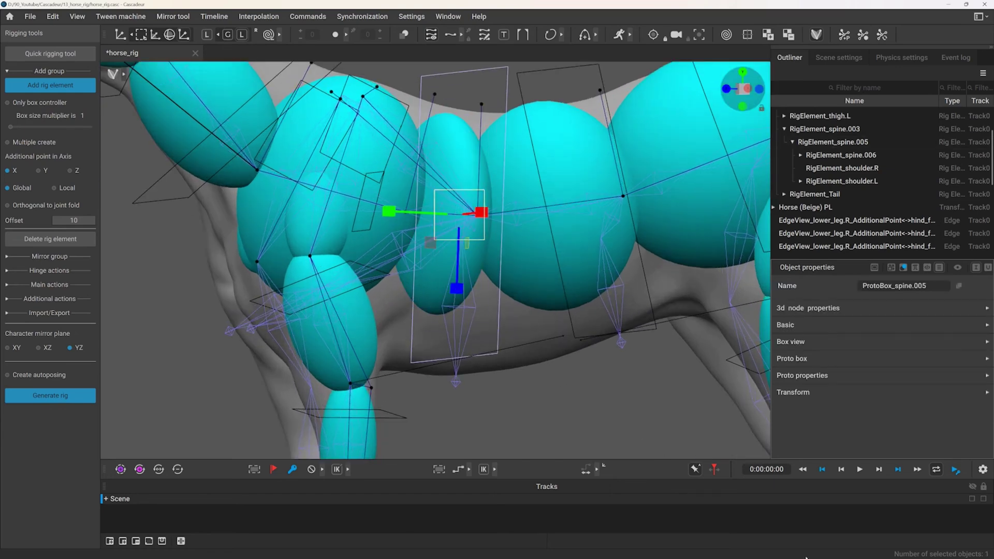
key("Escape")
scroll(438, 256, "down", 3)
left_click(388, 235)
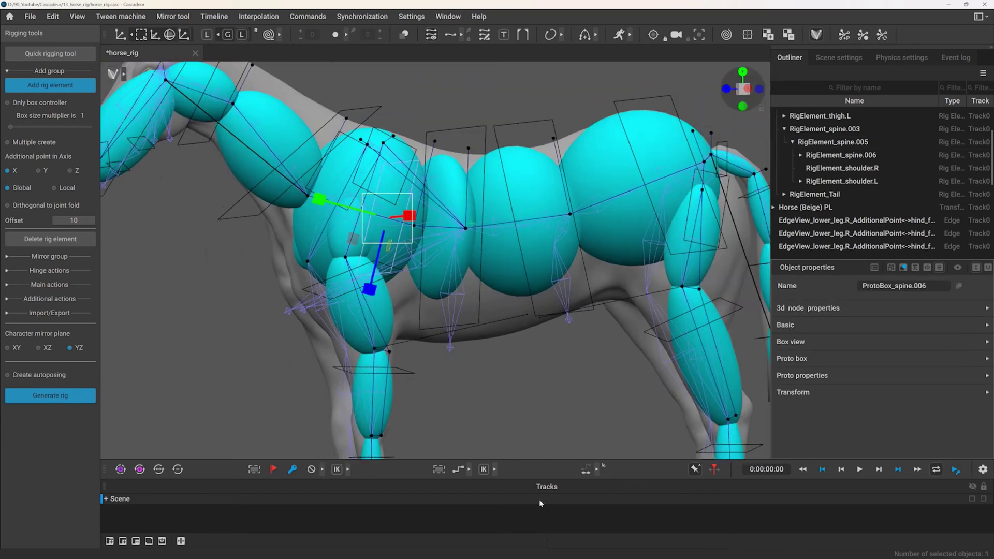